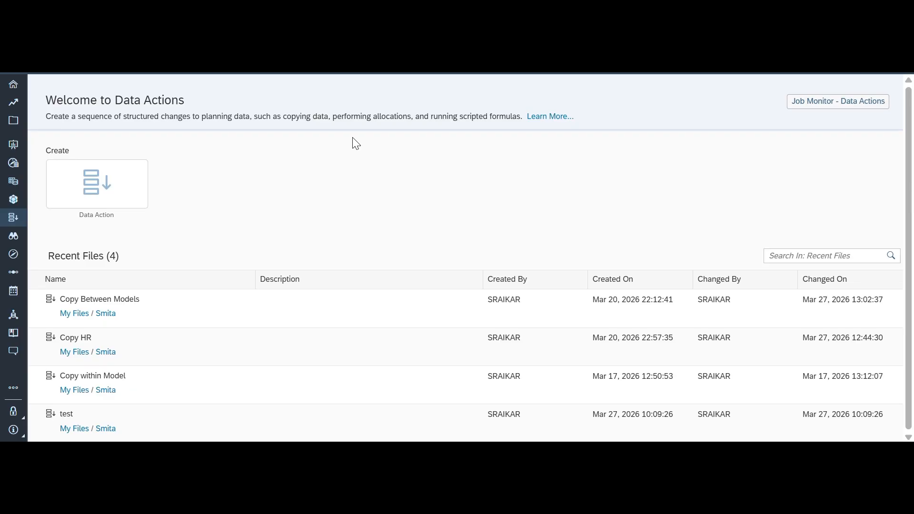
Open the Copy Between Models data action and review the Copy FIN Data step's filters, dimension mappings and write mode
left_click(114, 310)
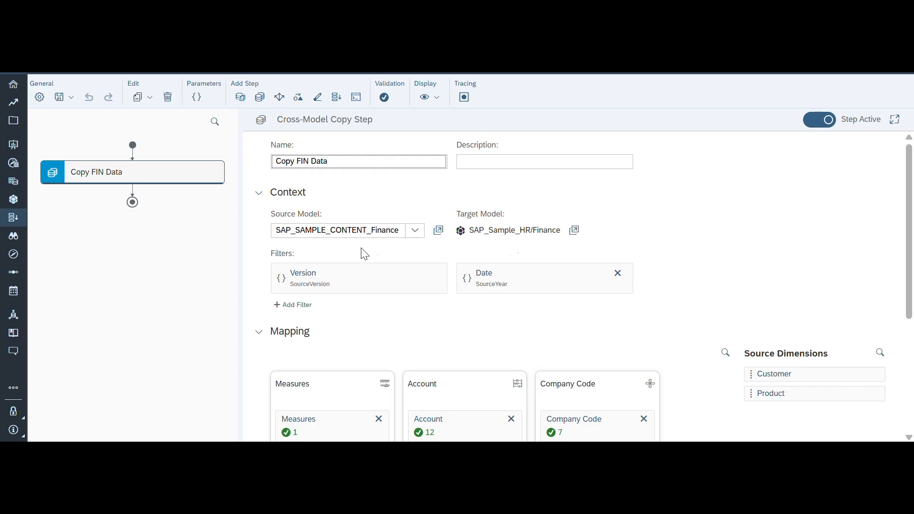
scroll(394, 350, "down", 3)
scroll(394, 350, "down", 1)
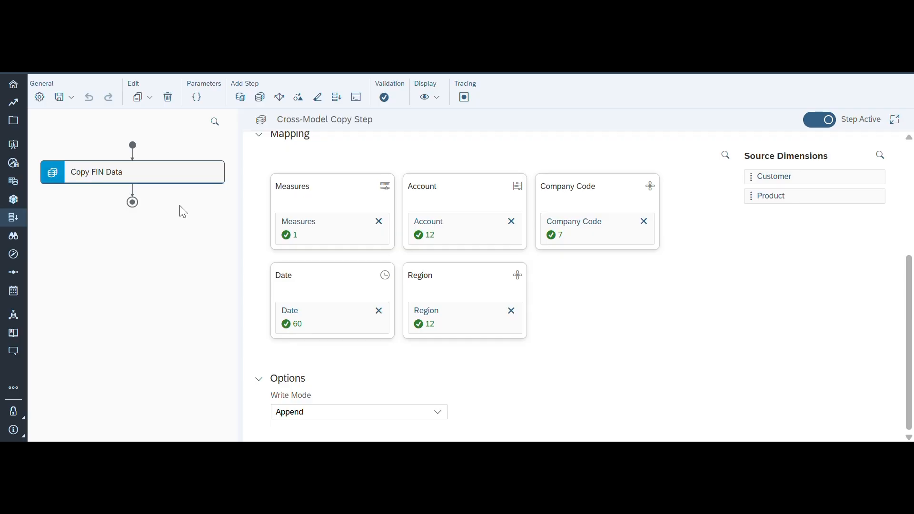
Add an embedded data action step named Copy HR after Copy FIN Data and assign the Copy HR data action to it
left_click(336, 98)
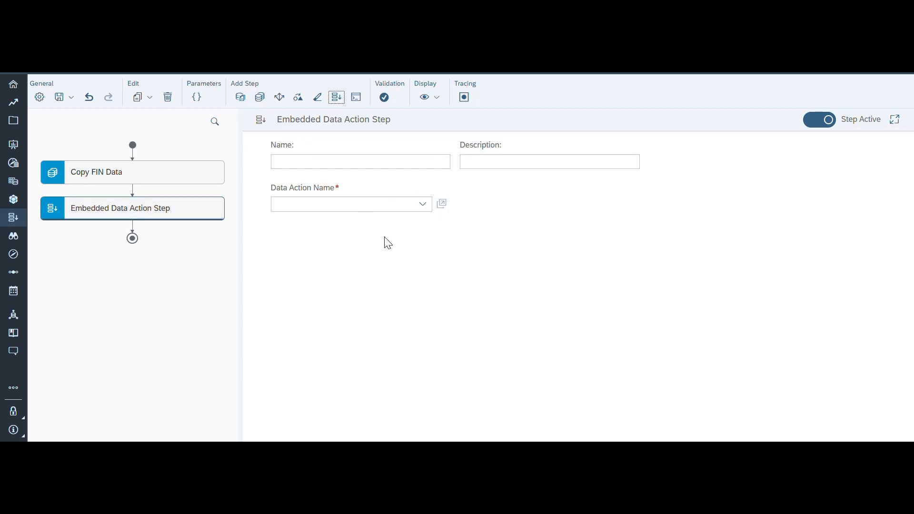
left_click(300, 163)
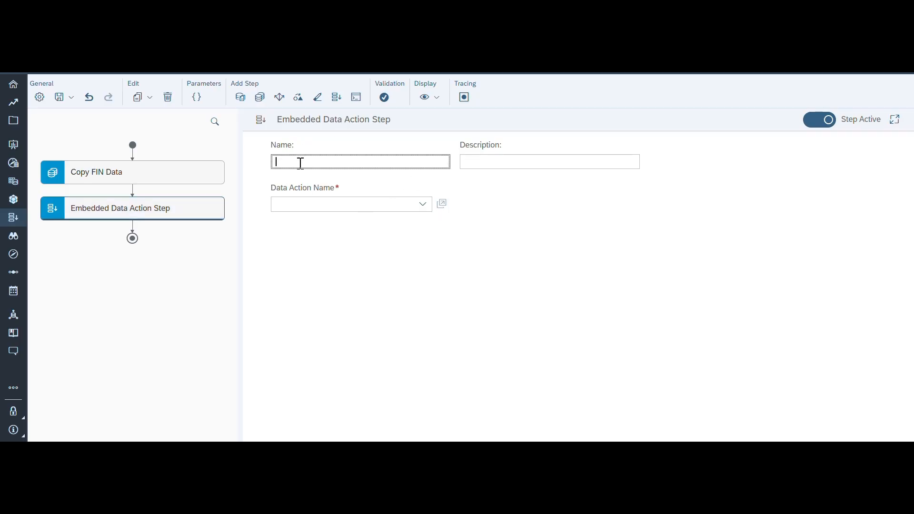
type("Copy ")
type("PR")
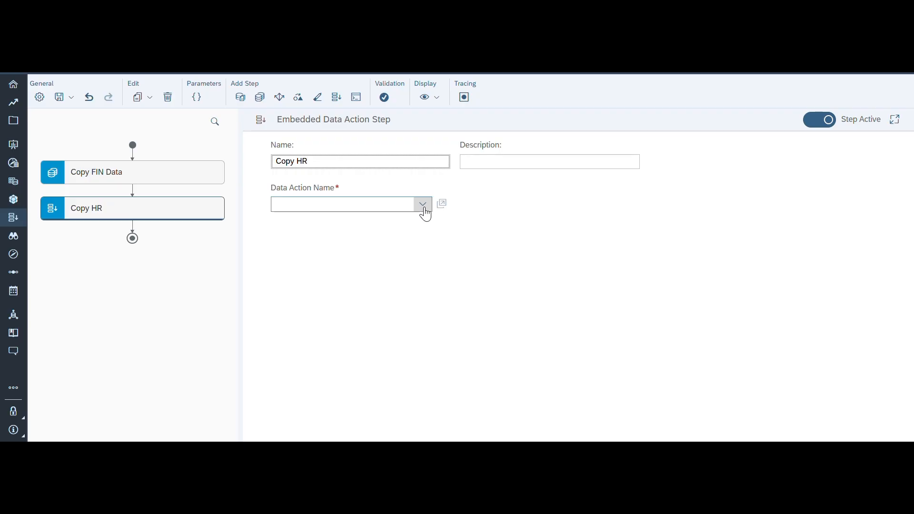
left_click(423, 205)
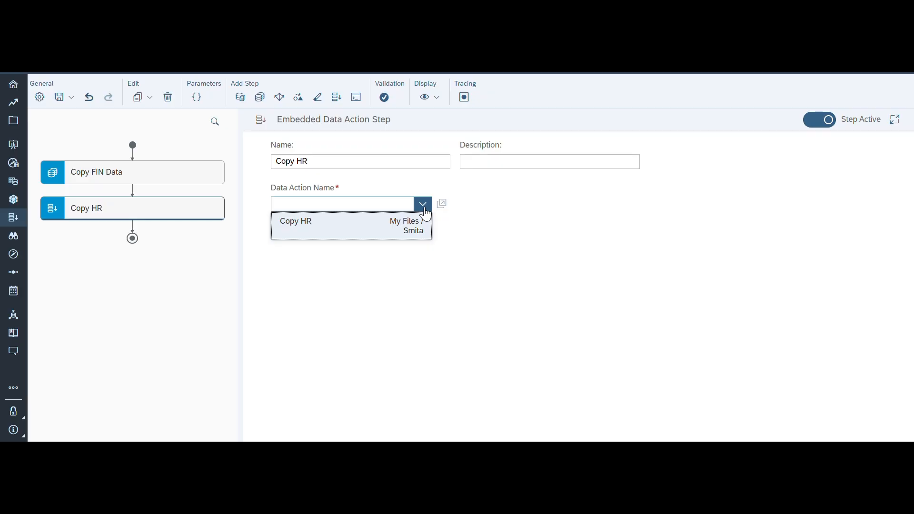
left_click(375, 234)
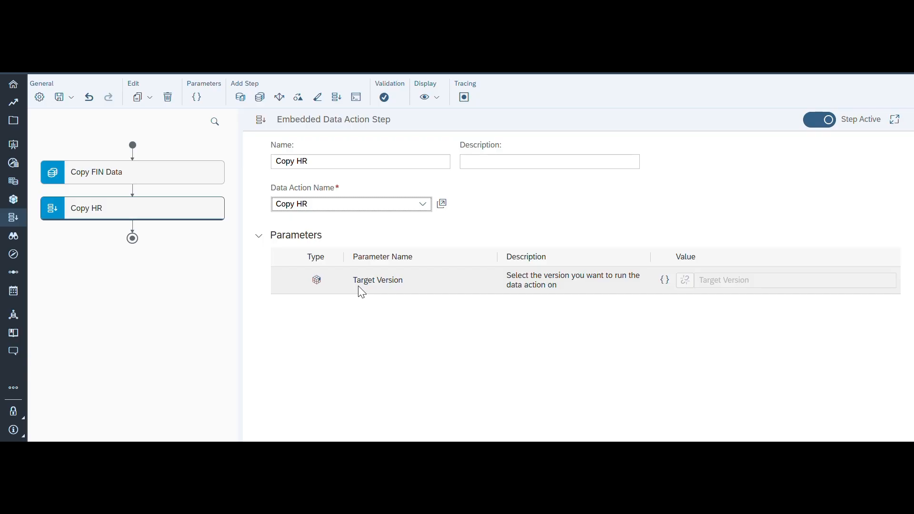
Review the data action's parameters and the Copy HR step's Target Version, and save the data action
left_click(196, 97)
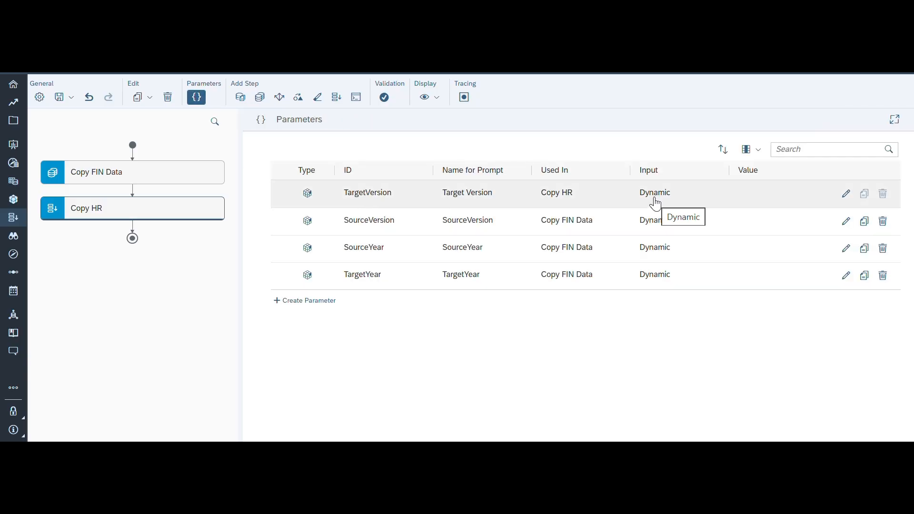
left_click(182, 220)
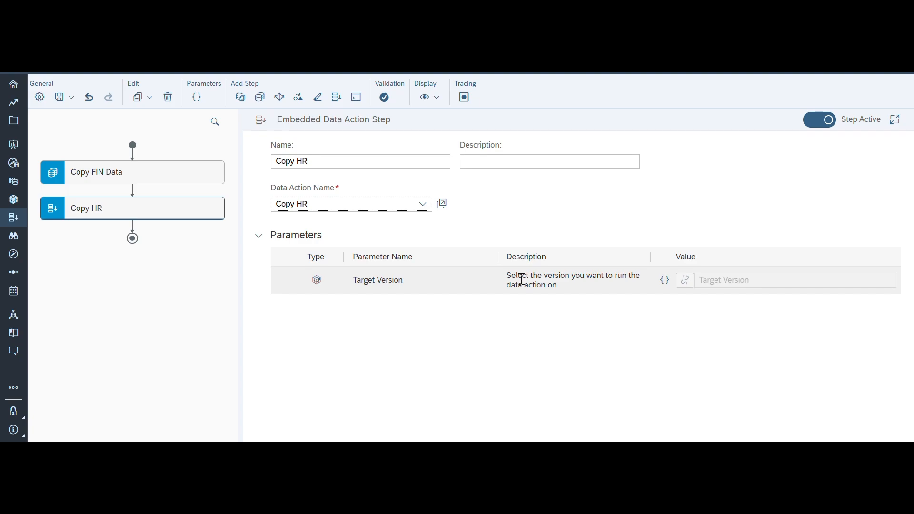
mouse_move(665, 286)
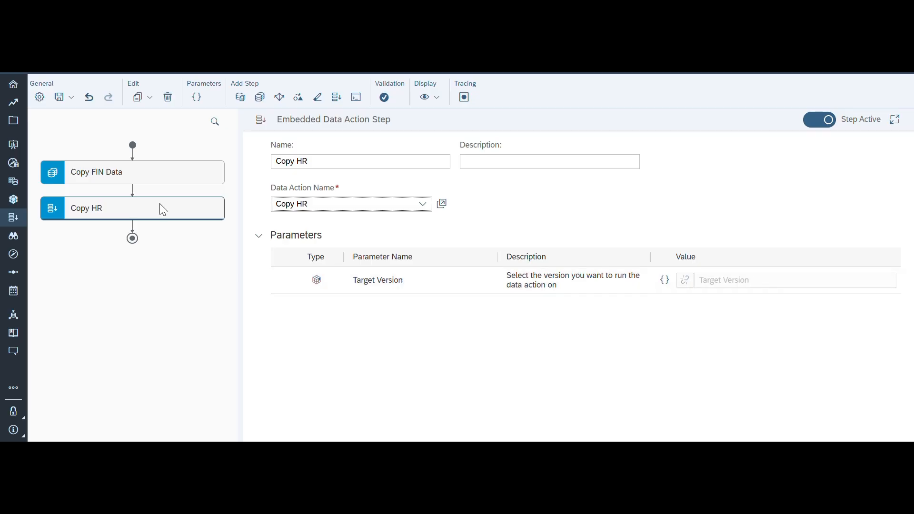
left_click(71, 100)
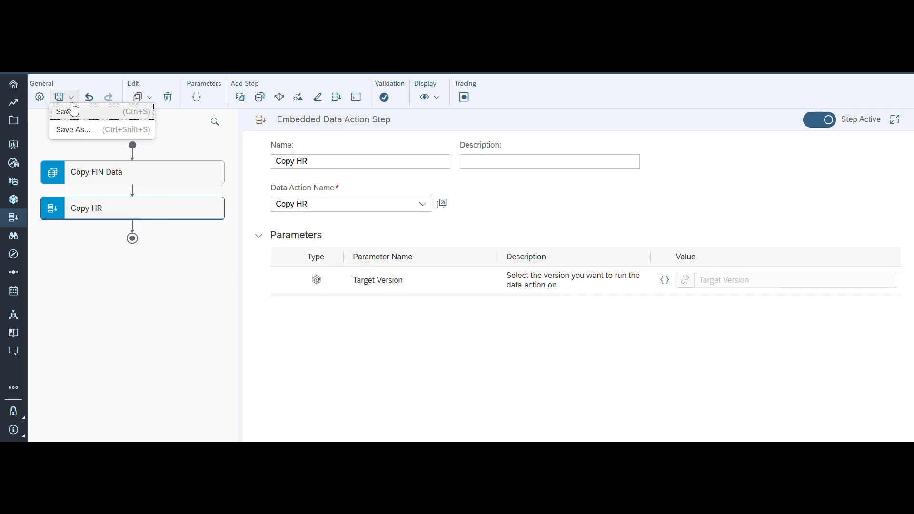
left_click(74, 113)
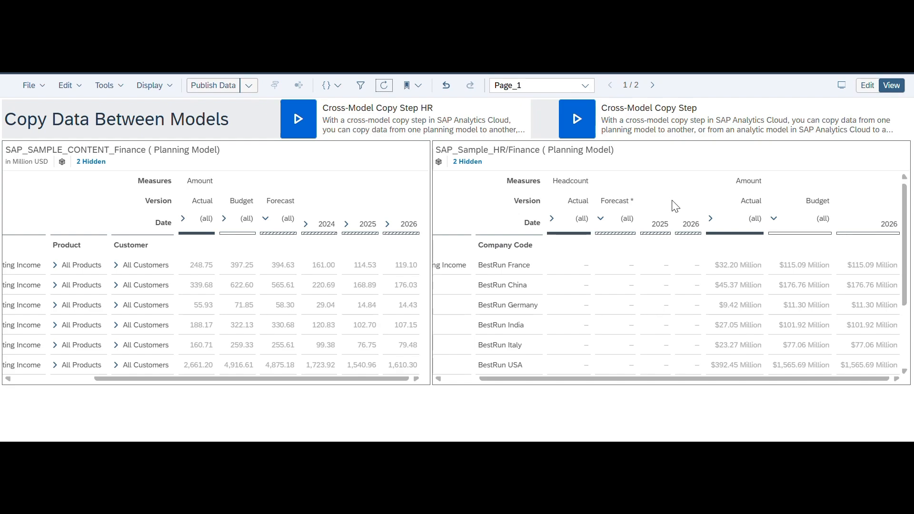
In the Copy Data Between Models story, refresh the data and run Cross-Model Copy Step with SourceYear set to 2026
left_click(383, 85)
left_click(576, 122)
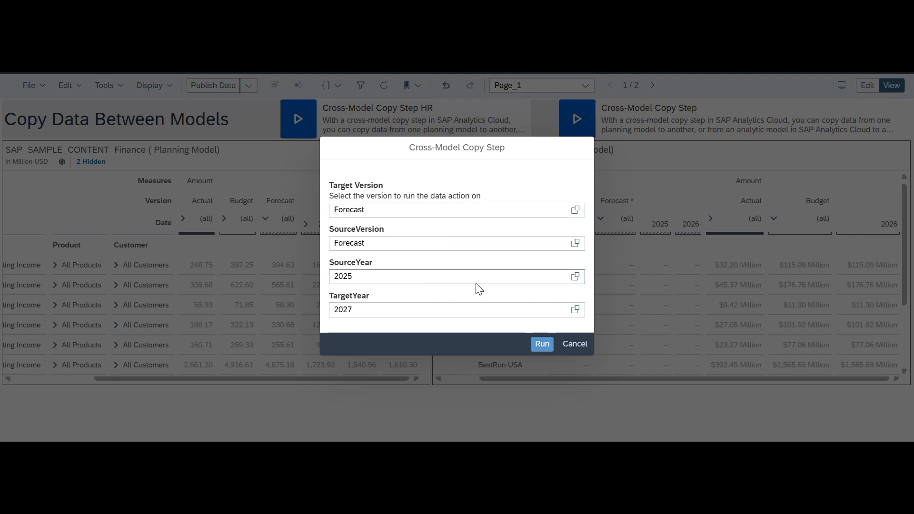
left_click(574, 276)
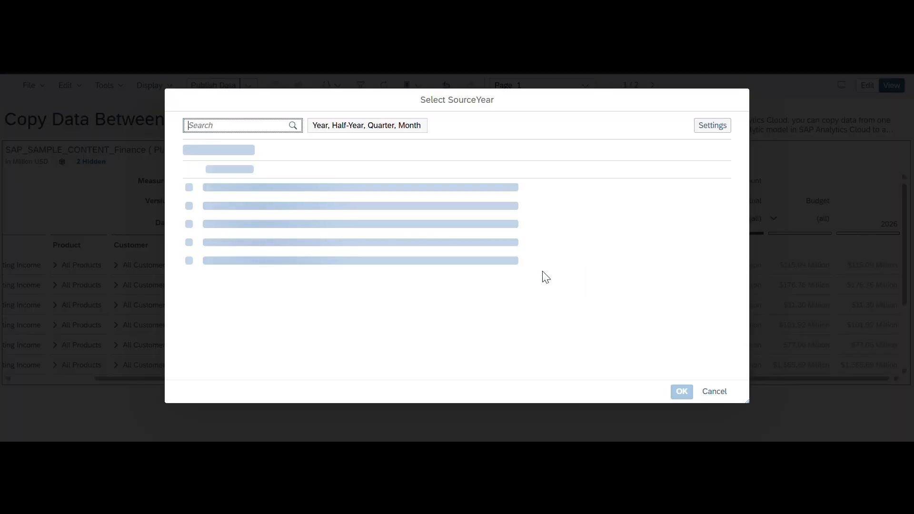
left_click(225, 276)
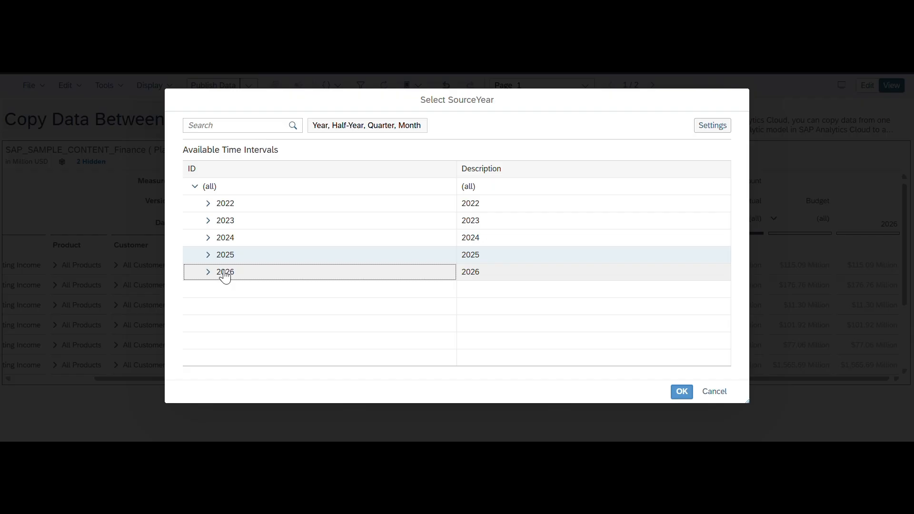
left_click(680, 391)
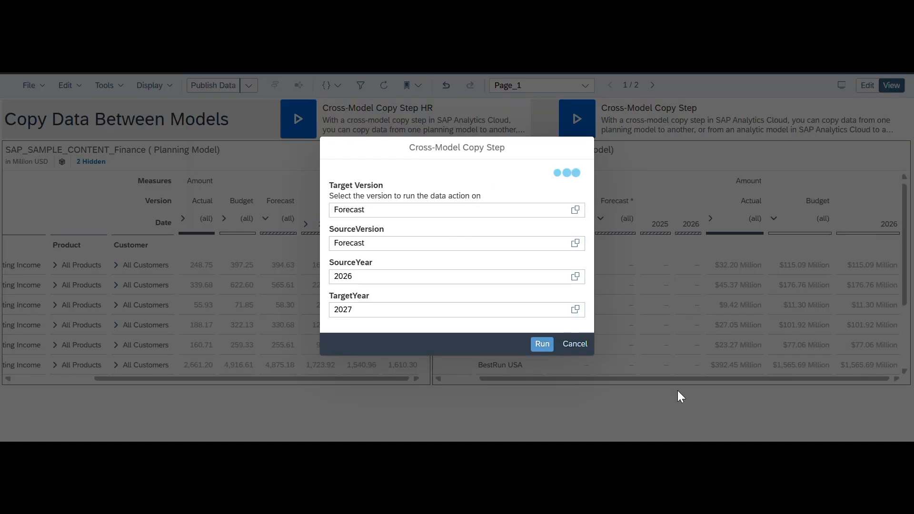
left_click(542, 344)
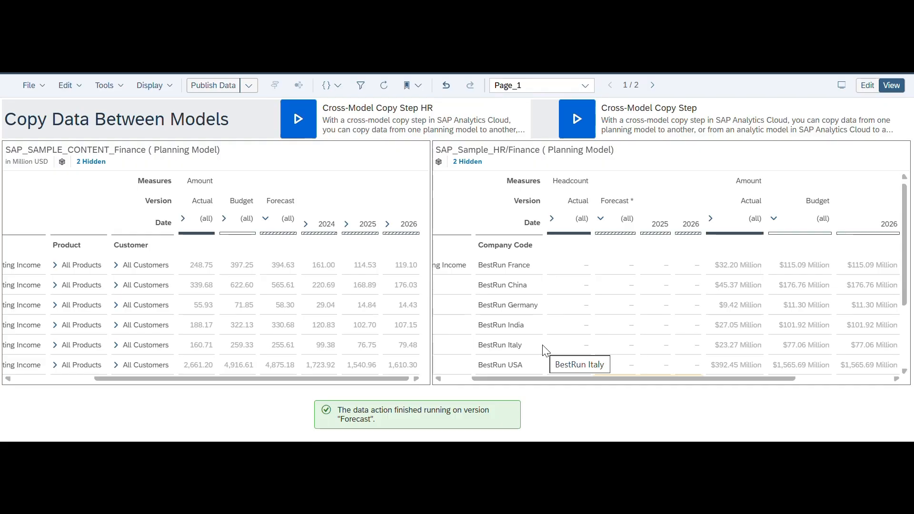
Examine the Headcount and Amount forecast values copied into the SAP_Sample_HR/Finance table
scroll(667, 305, "down", 3)
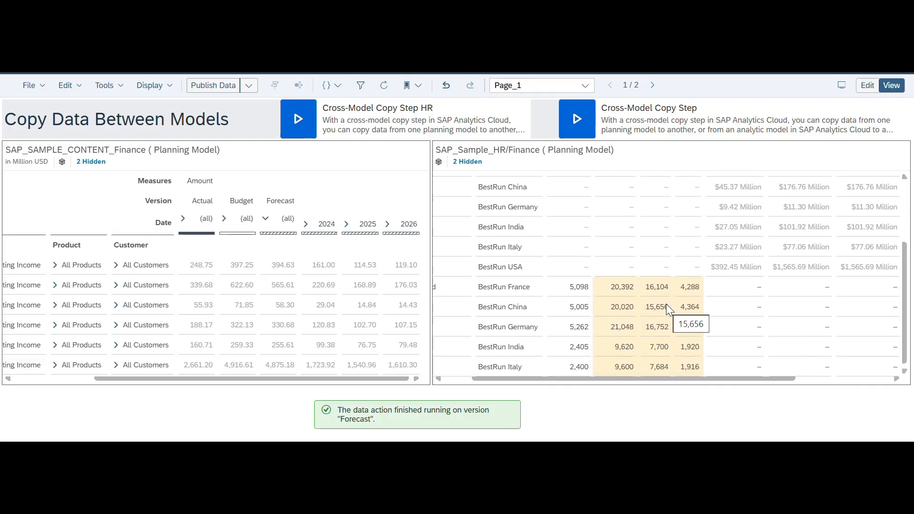
scroll(654, 305, "up", 5)
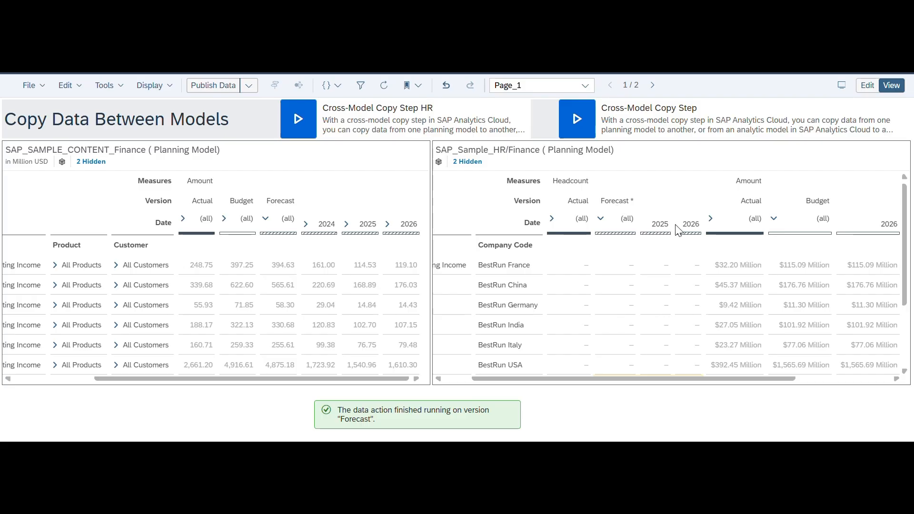
scroll(685, 286, "down", 1)
scroll(687, 287, "down", 3)
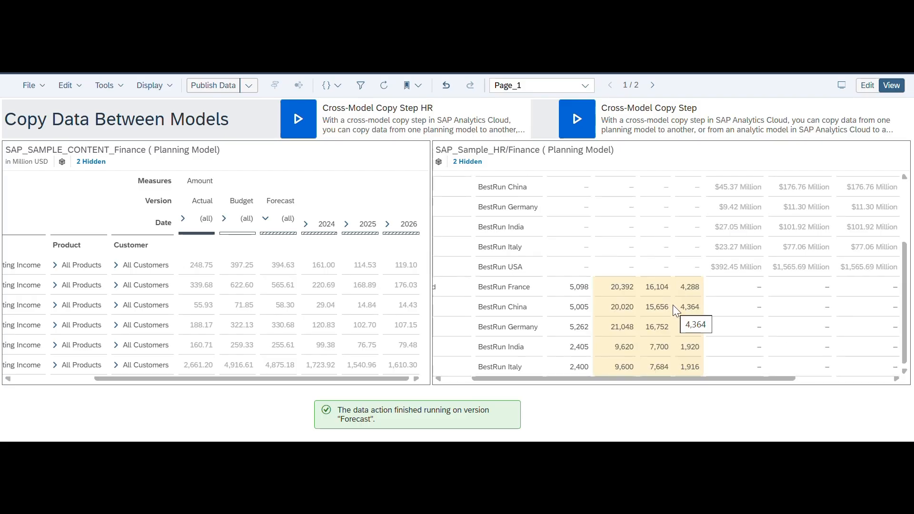
scroll(611, 294, "left", 2)
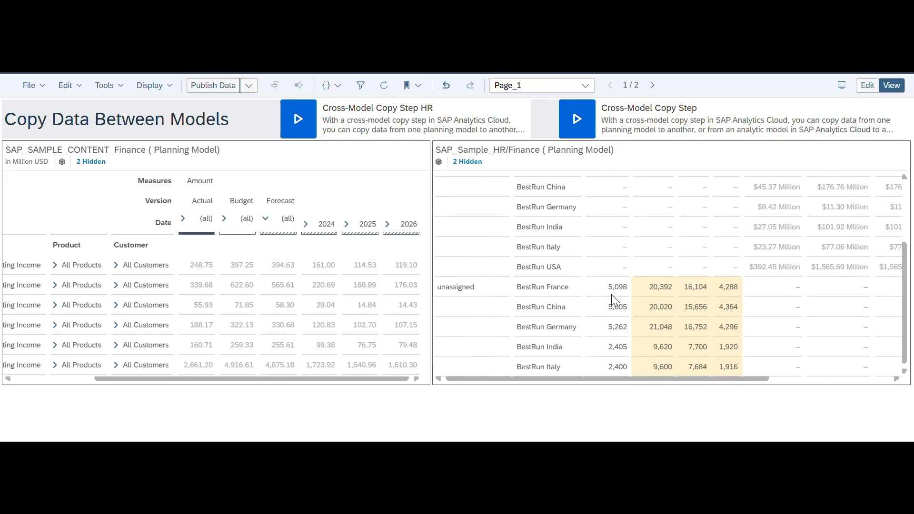
scroll(683, 309, "up", 4)
scroll(683, 310, "right", 5)
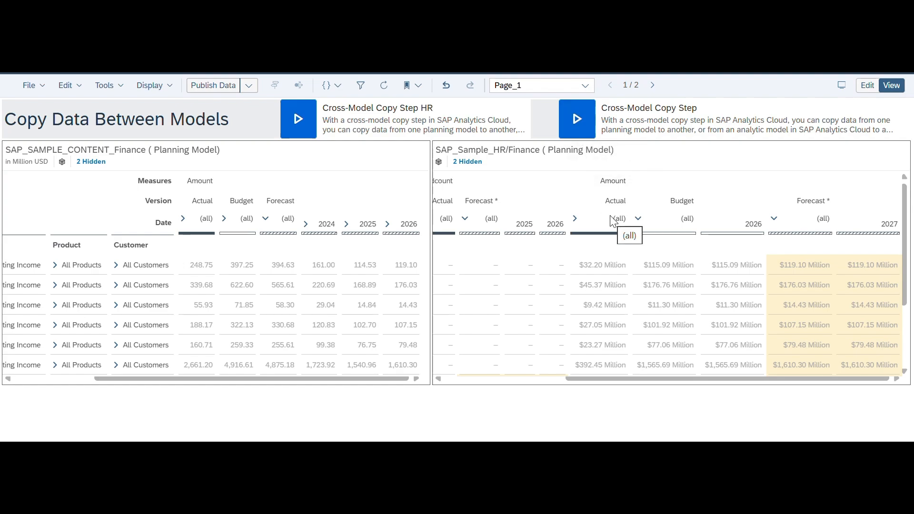
scroll(663, 271, "left", 2)
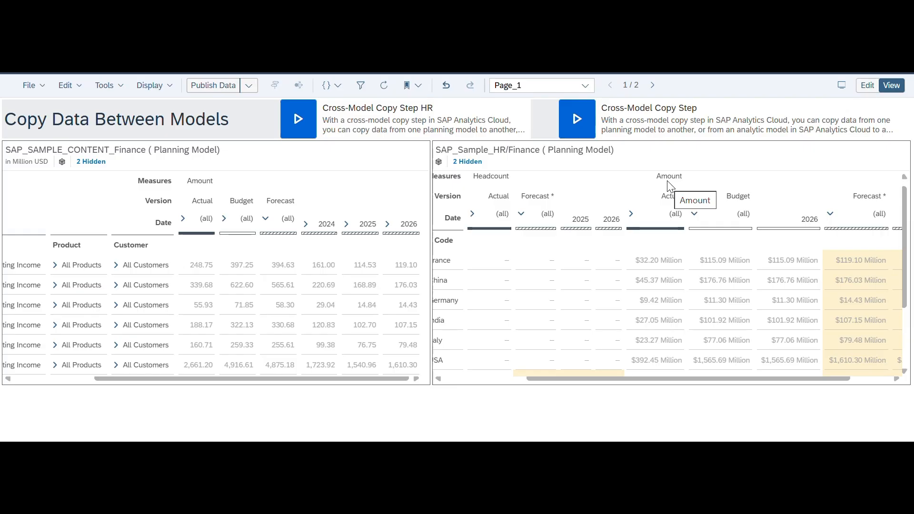
scroll(554, 314, "down", 5)
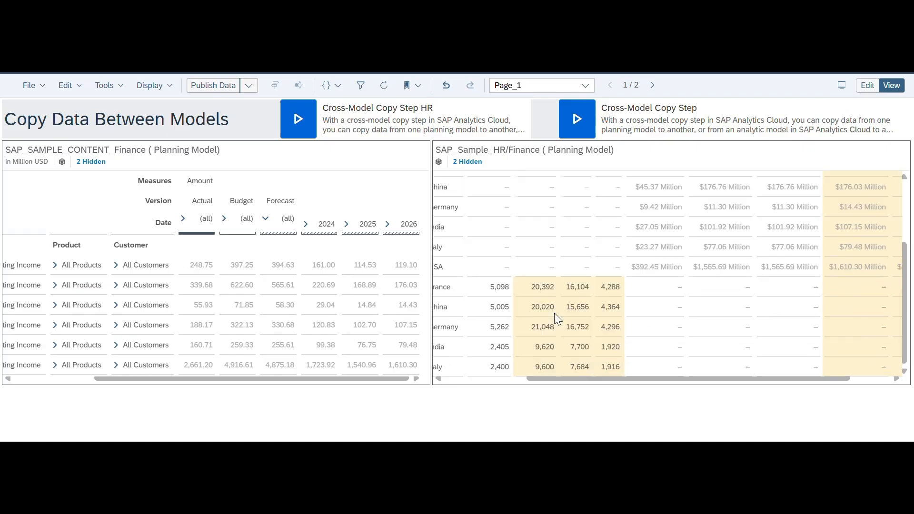
Publish the data changes and open the run parameters of Cross-Model Copy Step
left_click(215, 85)
left_click(509, 281)
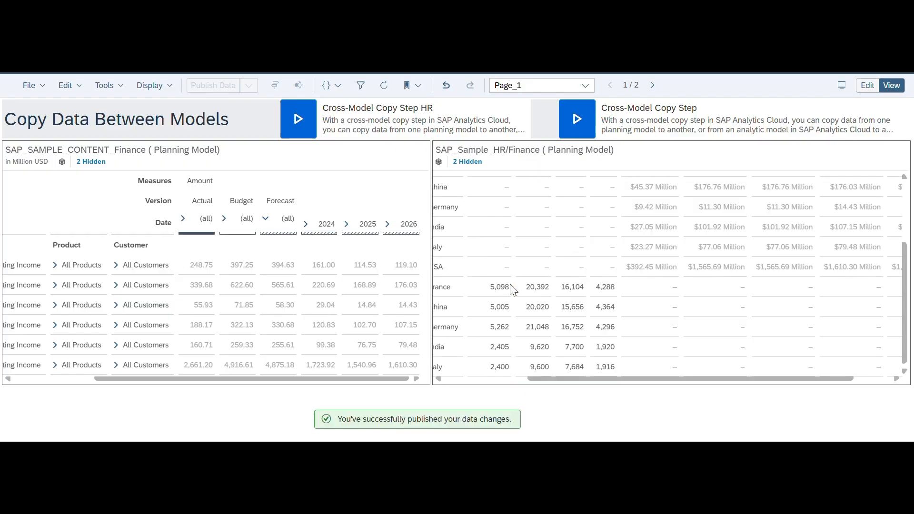
scroll(641, 271, "up", 3)
scroll(641, 271, "right", 2)
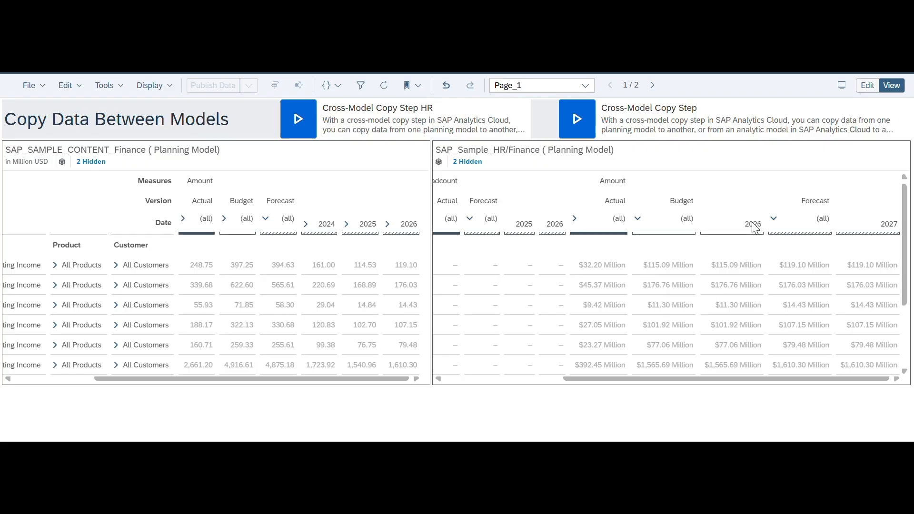
left_click(577, 120)
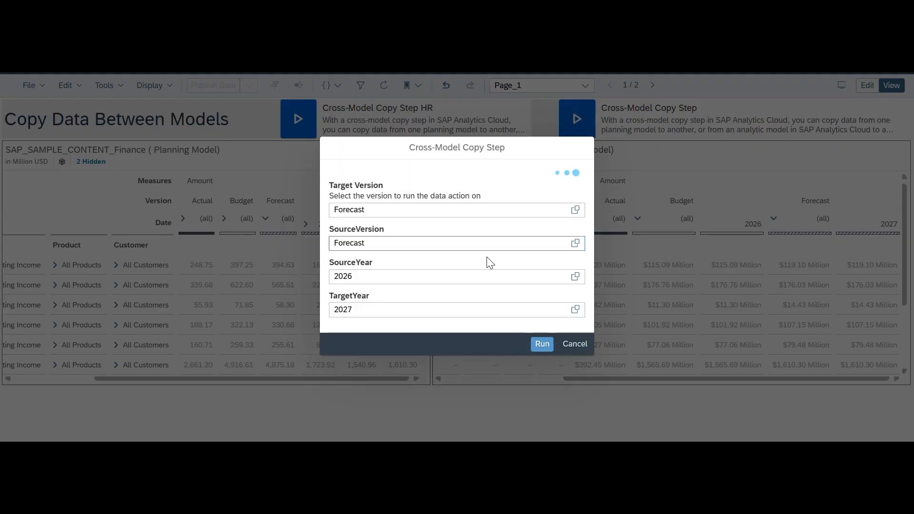
left_click(392, 274)
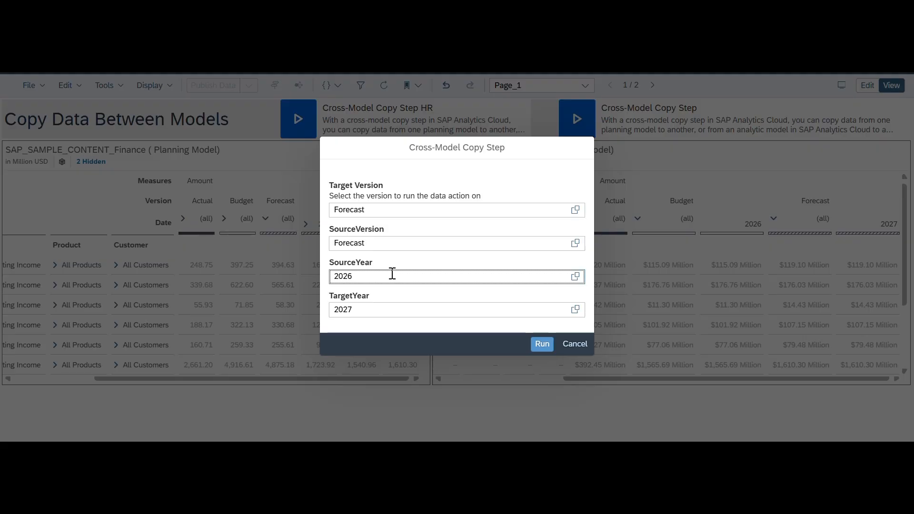
key("BackSpace")
type("5")
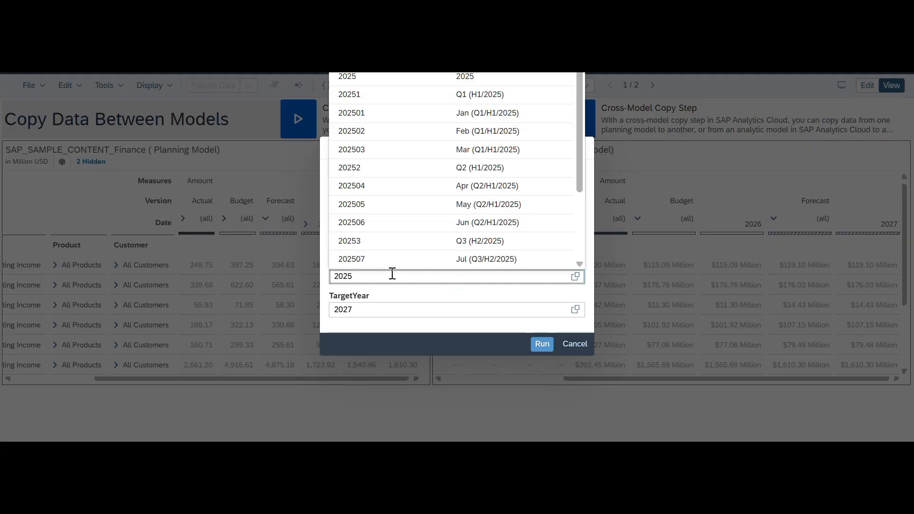
left_click(437, 291)
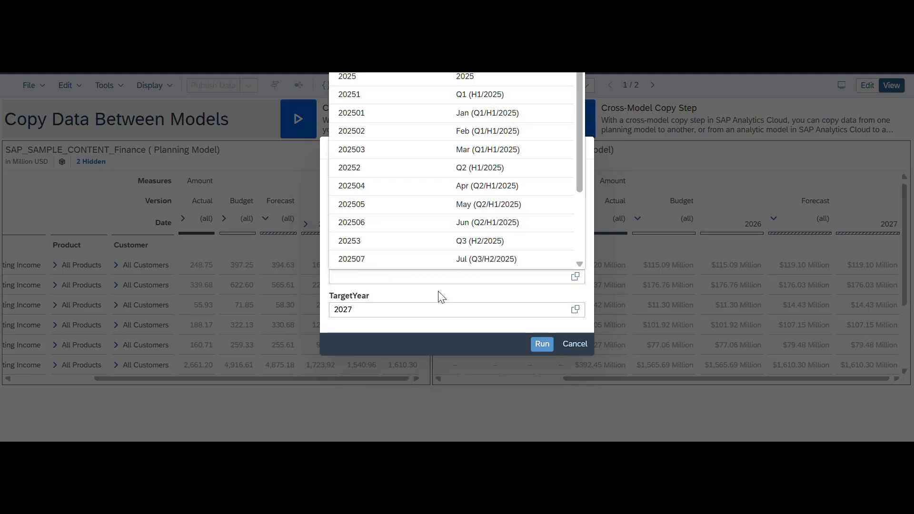
left_click(419, 279)
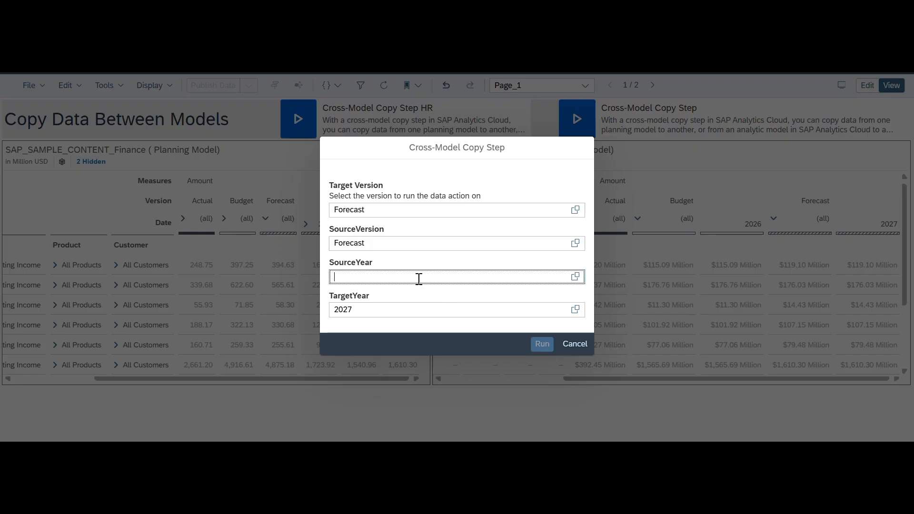
Choose 2025 from the available time intervals as the SourceYear and run Cross-Model Copy Step
left_click(575, 276)
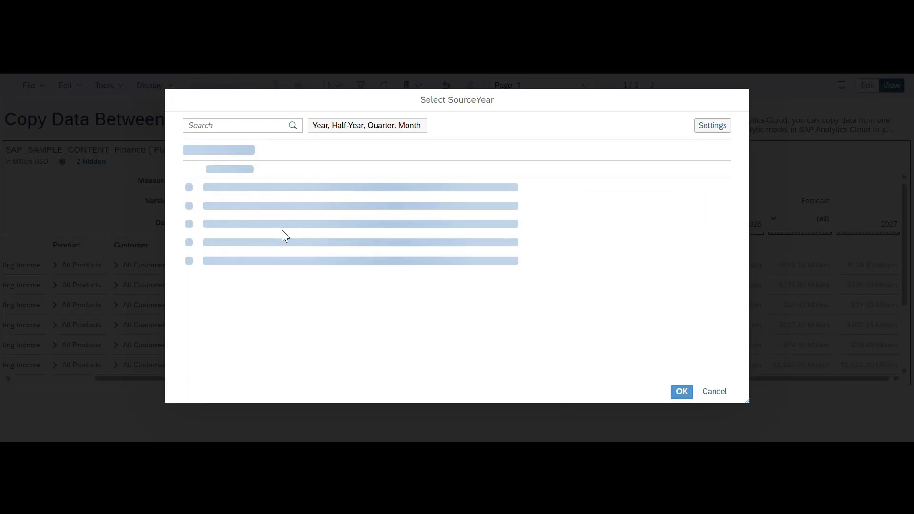
left_click(225, 259)
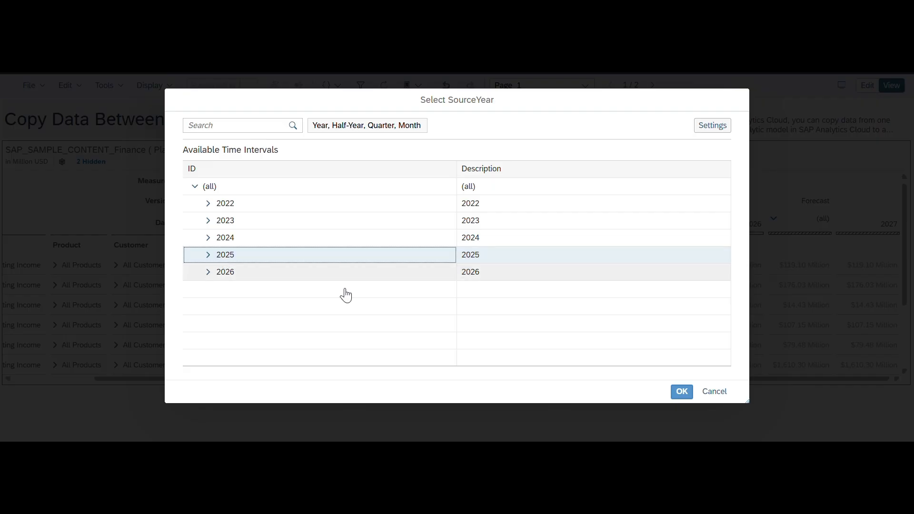
left_click(681, 392)
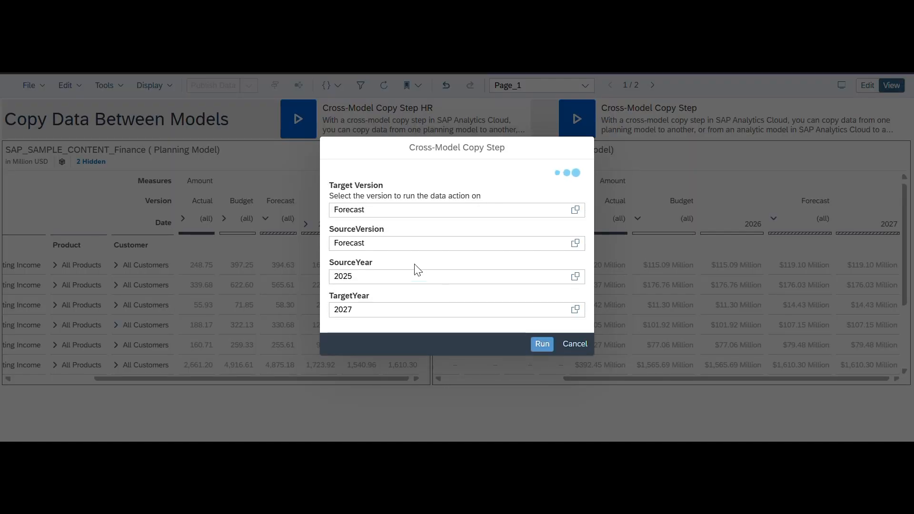
left_click(539, 347)
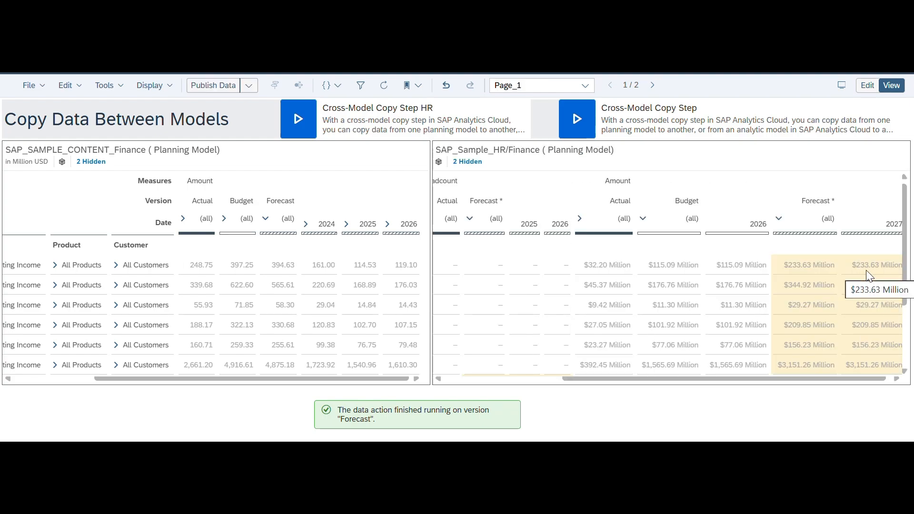
Publish the forecast data changes copied into the SAP_Sample_HR/Finance model
scroll(866, 270, "right", 1)
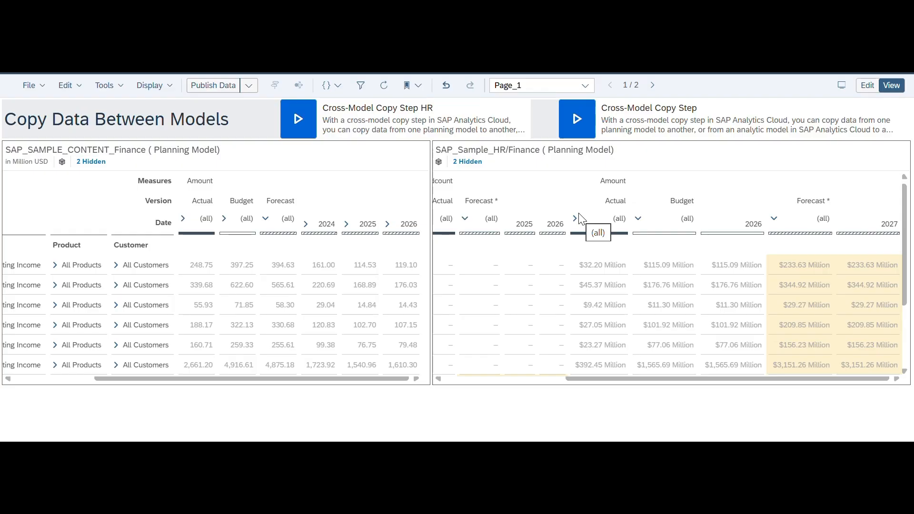
left_click(214, 84)
left_click(513, 282)
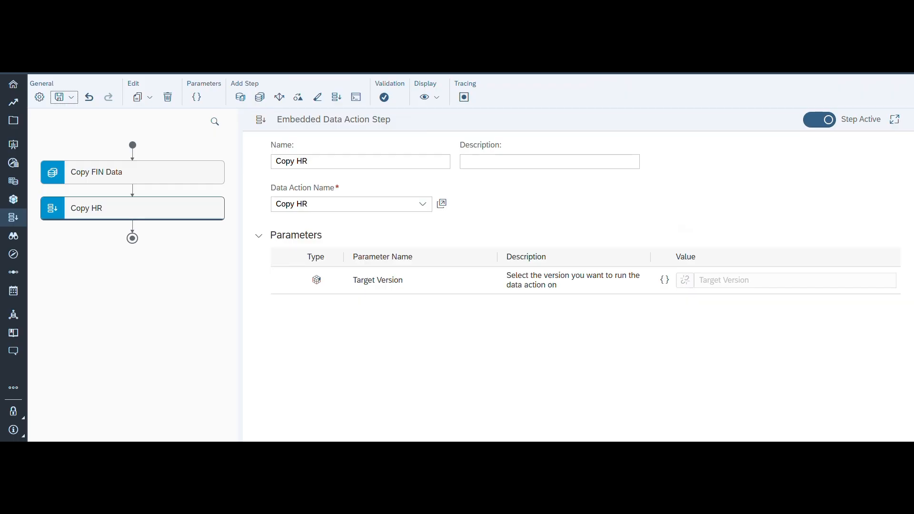
Look through the recent models and Samples folder, and open the personal folder in My Files
left_click(13, 200)
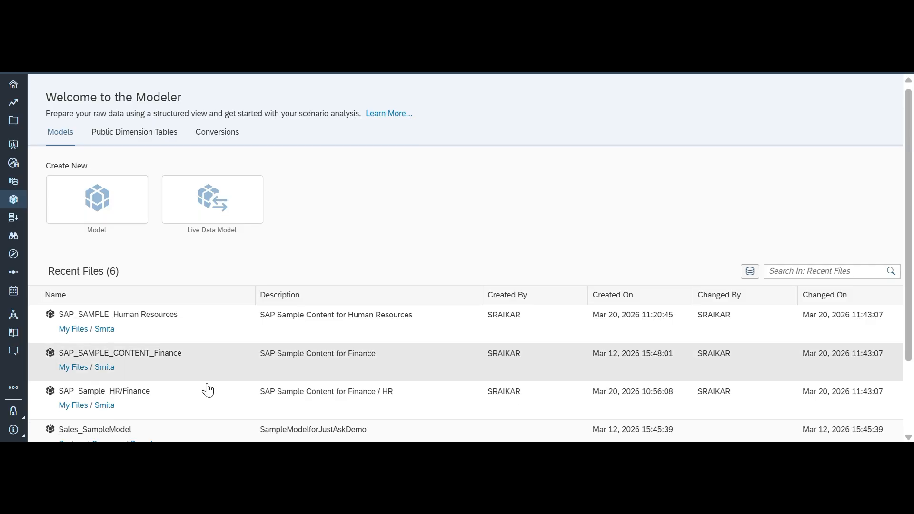
scroll(204, 387, "down", 2)
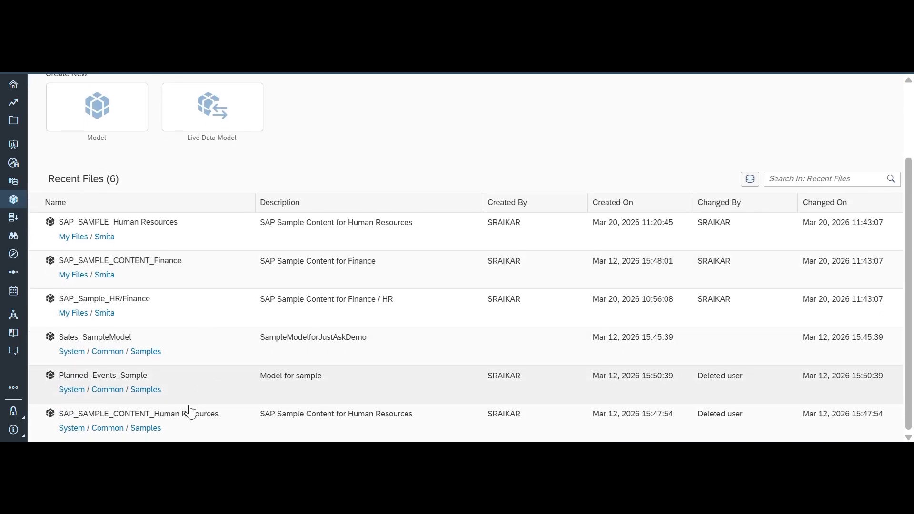
left_click(146, 428)
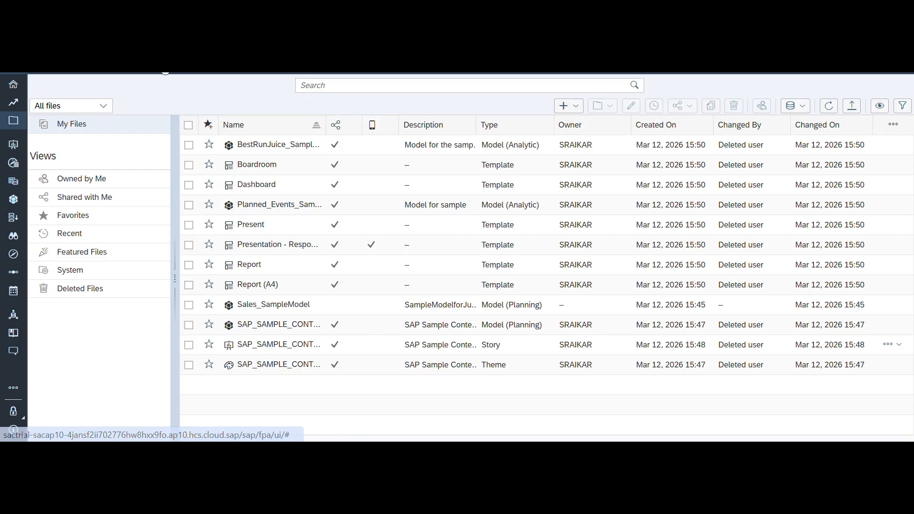
left_click(164, 66)
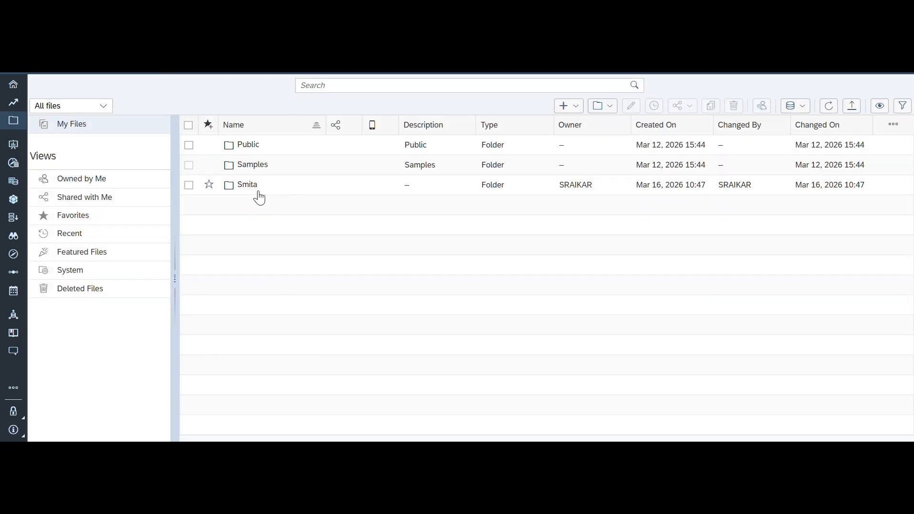
left_click(251, 191)
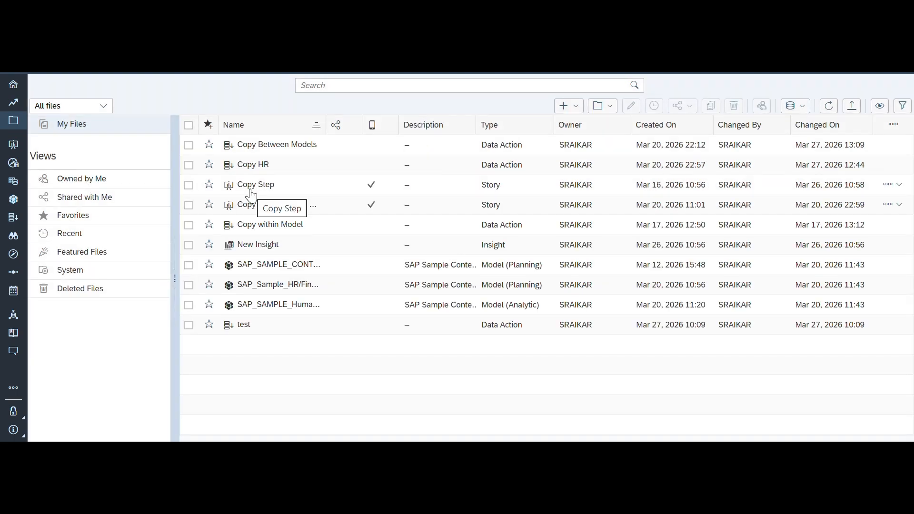
Open the SAP_Sample_HR/Finance model and view its fact deletion filter without applying a selection
left_click(281, 292)
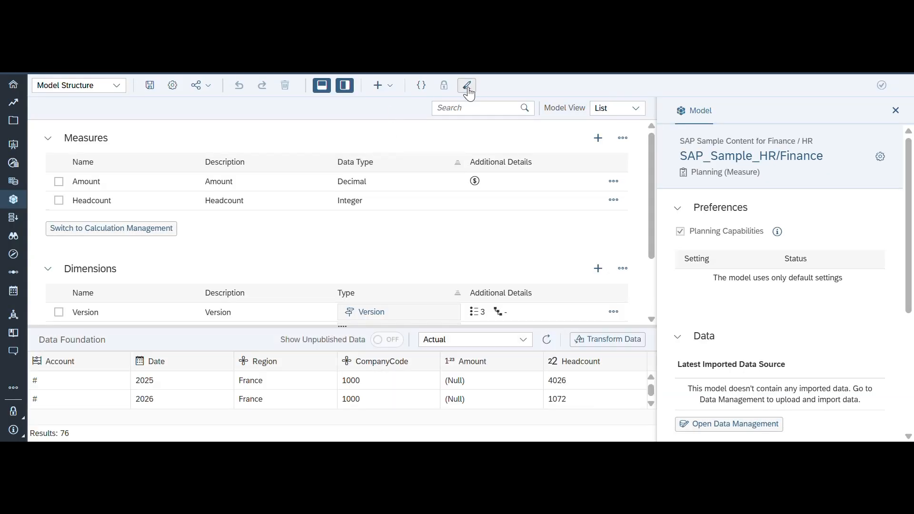
left_click(467, 89)
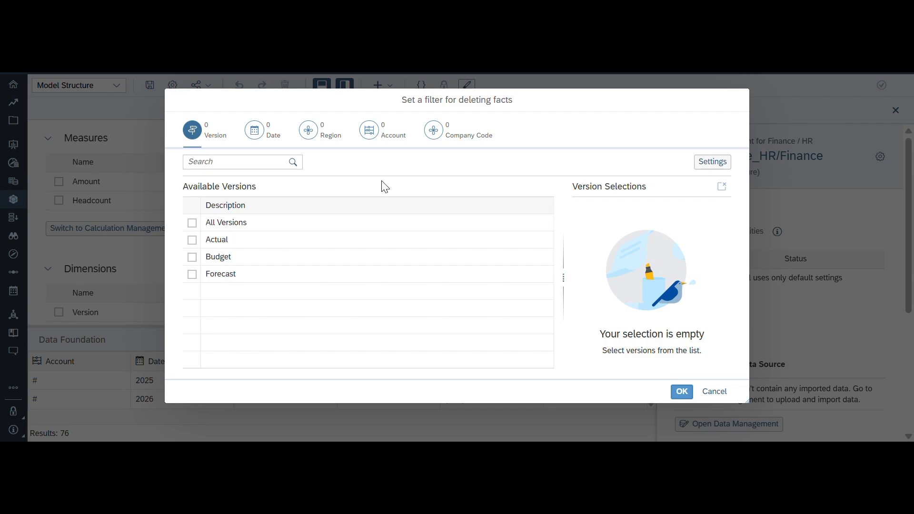
left_click(719, 394)
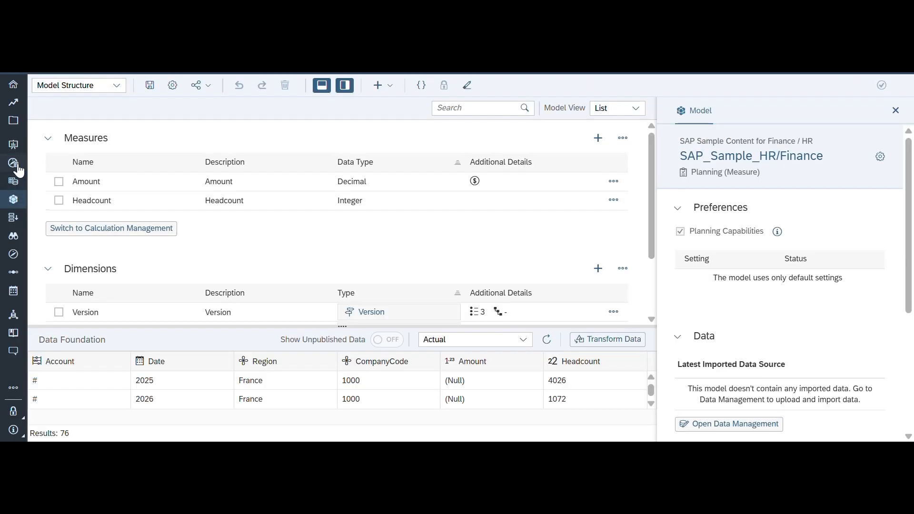
Open the Copy Between Models data action and add a Fact Deletion step following Copy HR
left_click(14, 220)
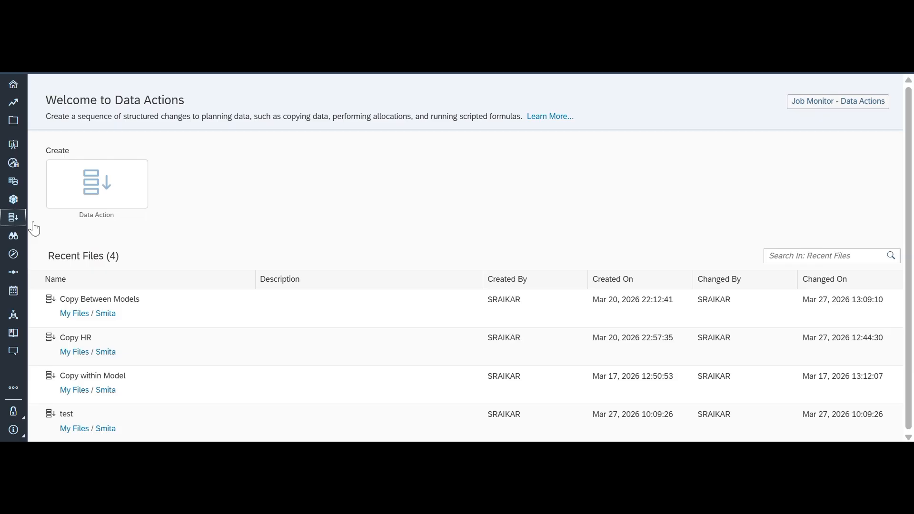
left_click(126, 302)
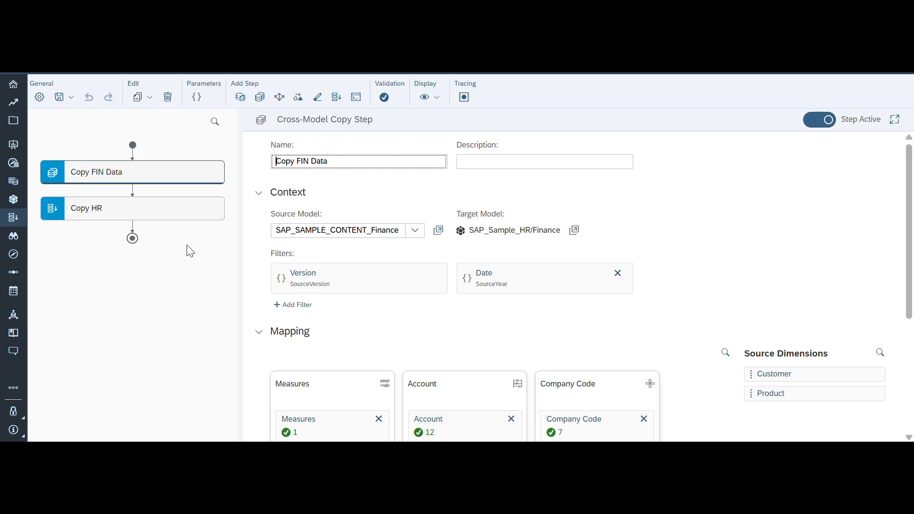
left_click(317, 98)
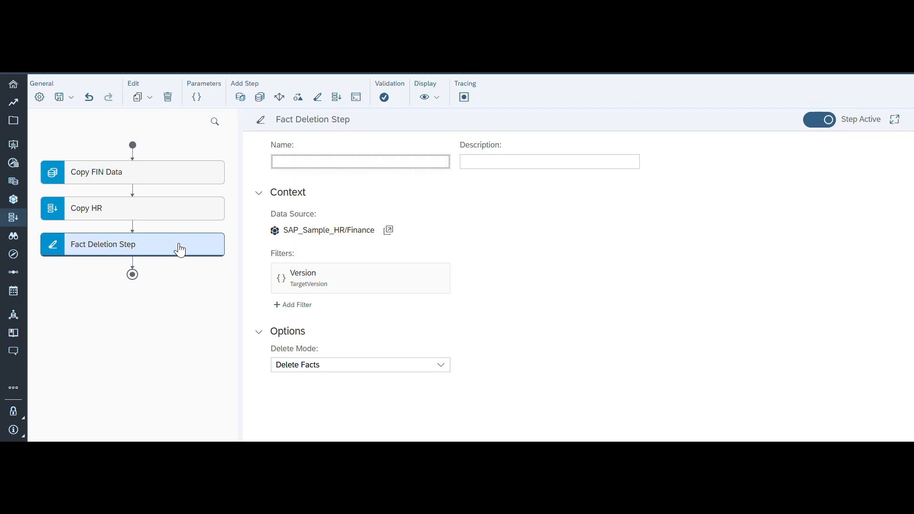
Add an Advanced Formulas step to the data action and examine its script template
left_click(358, 98)
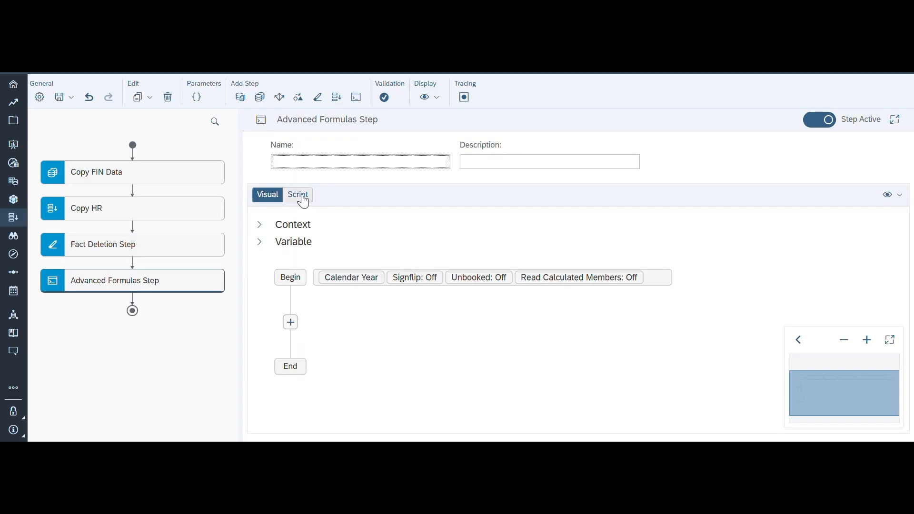
left_click(303, 197)
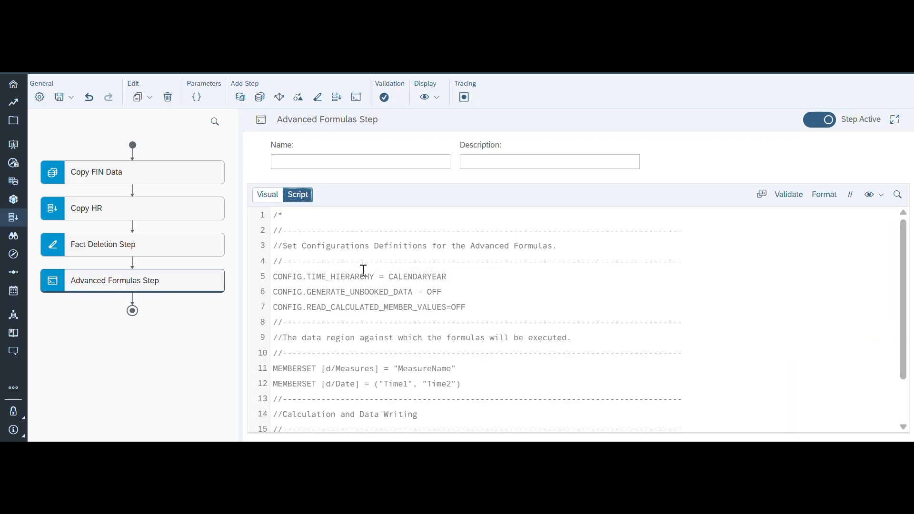
scroll(394, 329, "down", 2)
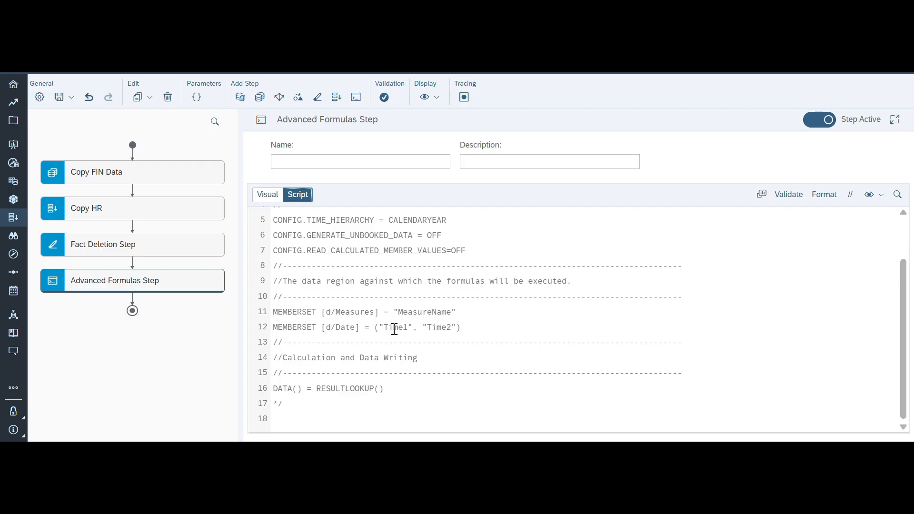
Delete the Advanced Formulas step from the data action
left_click(196, 245)
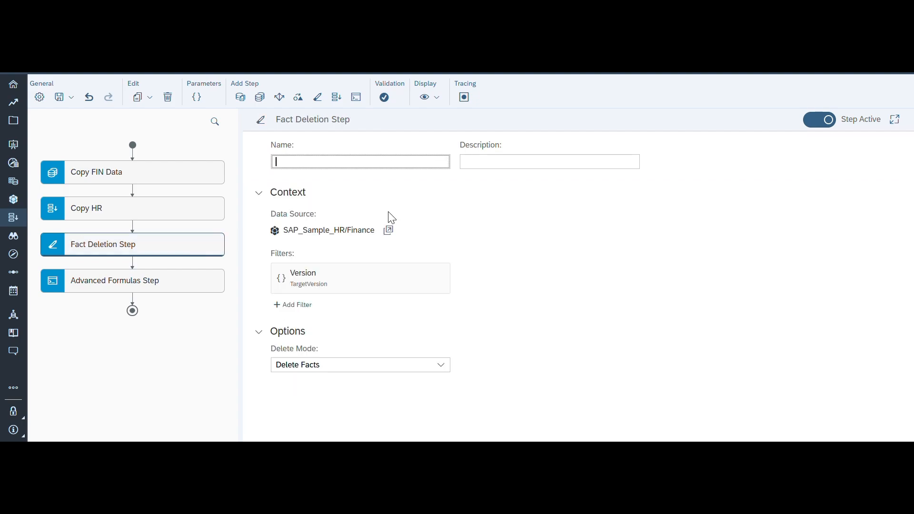
left_click(189, 288)
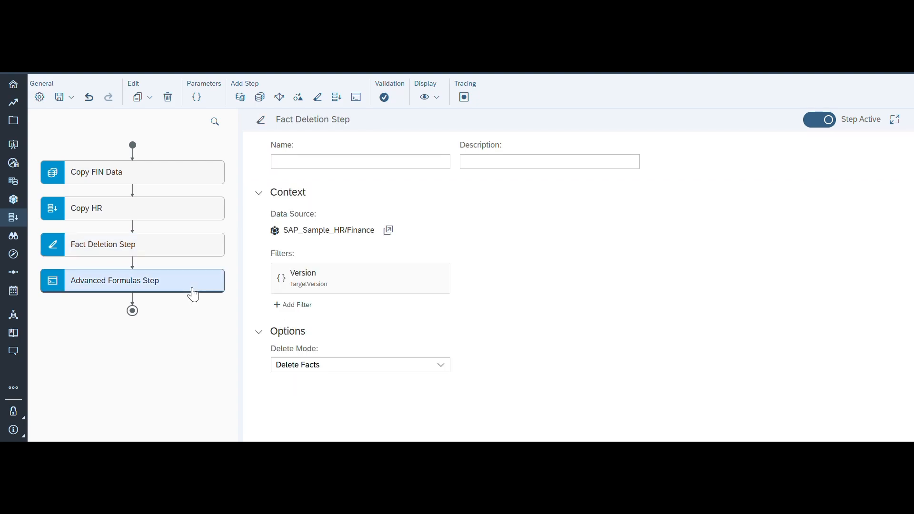
left_click(168, 98)
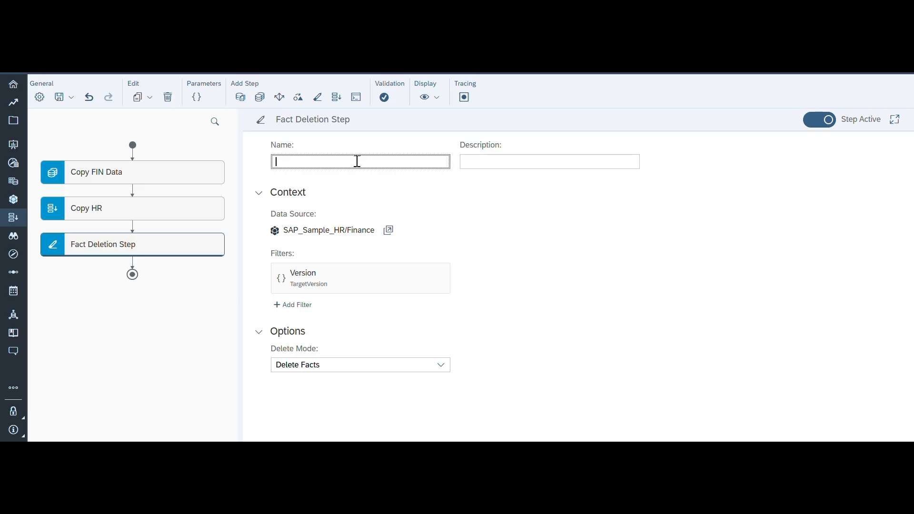
Name the Fact Deletion step Delete Facts
type("Delete Facts")
left_click(383, 175)
mouse_move(313, 231)
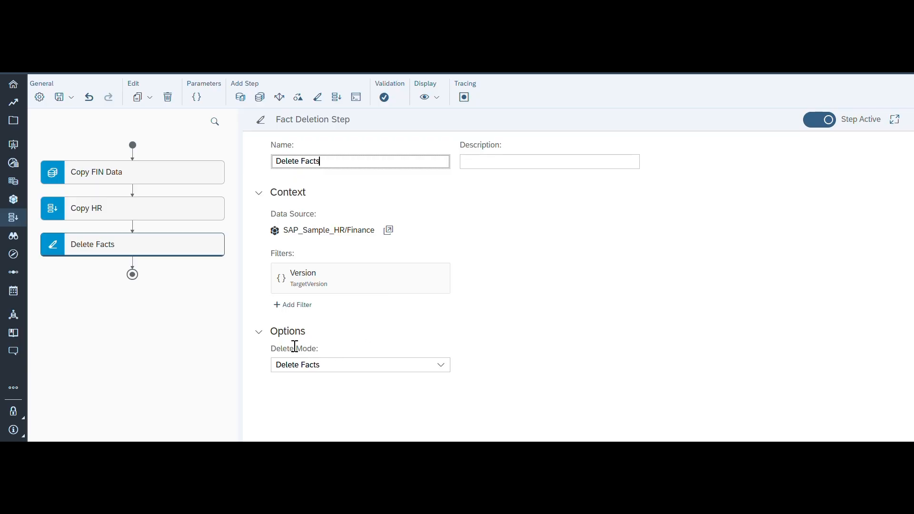
Try the Delete Facts and Delete Zeros from Facts modes, and set the step's delete mode to Set Facts to Zero
left_click(444, 371)
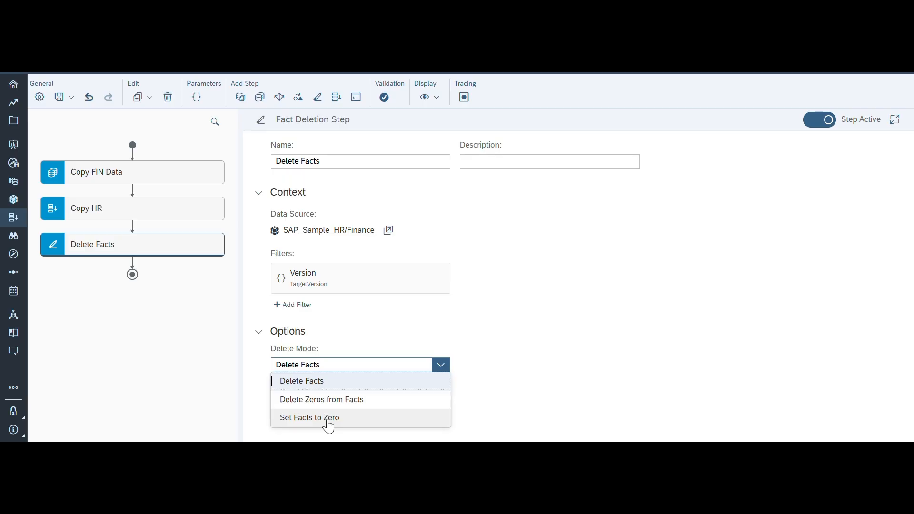
left_click(310, 385)
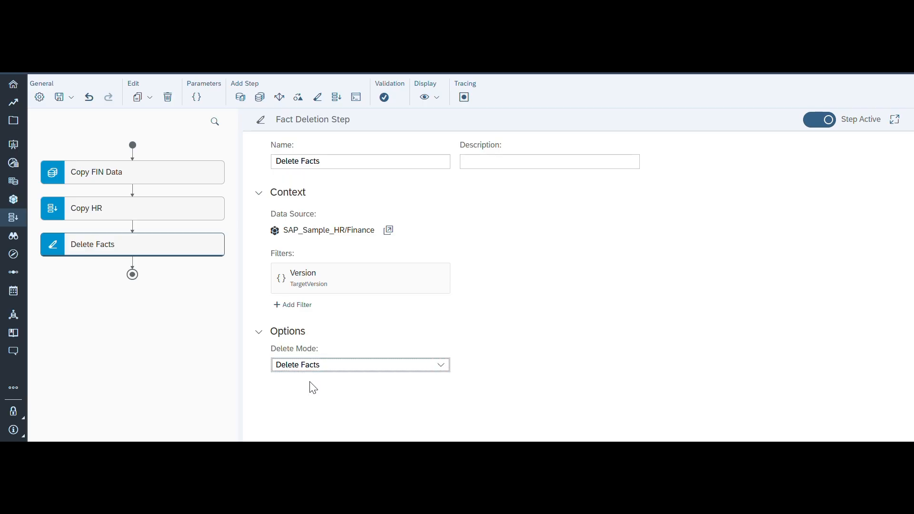
left_click(441, 365)
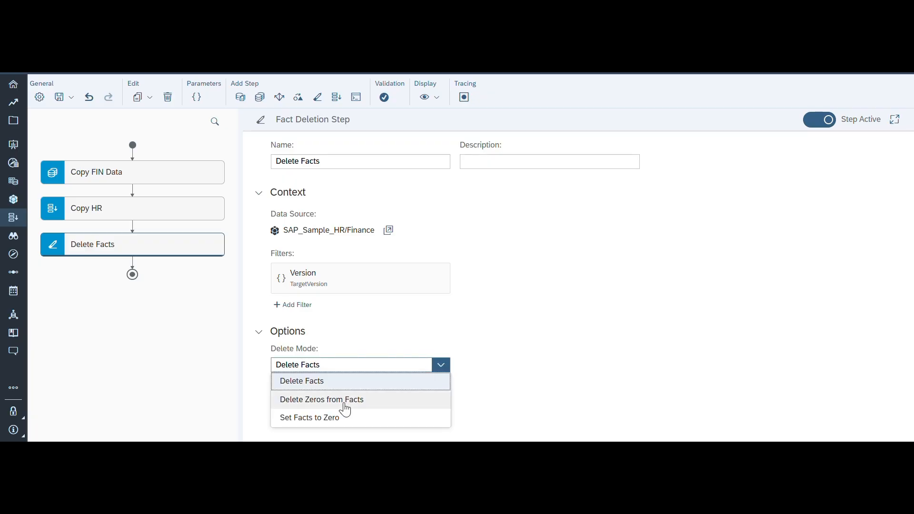
left_click(344, 404)
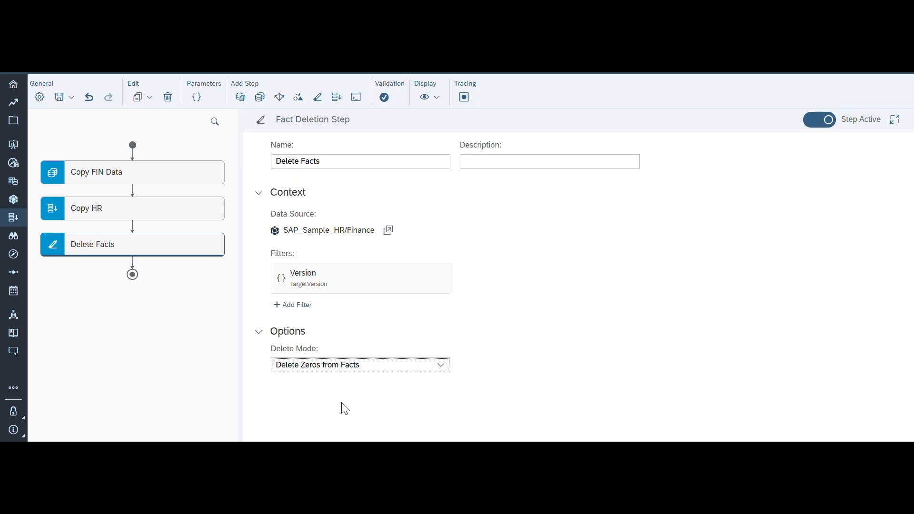
left_click(441, 366)
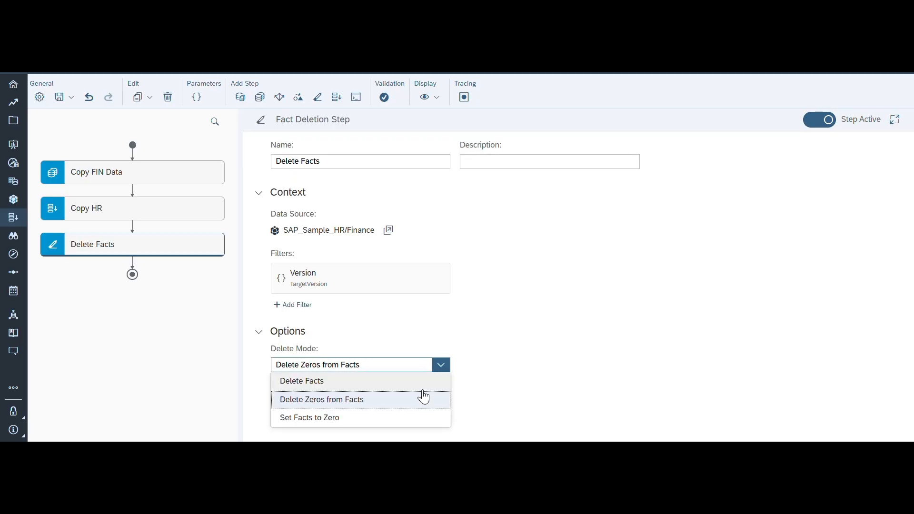
left_click(345, 421)
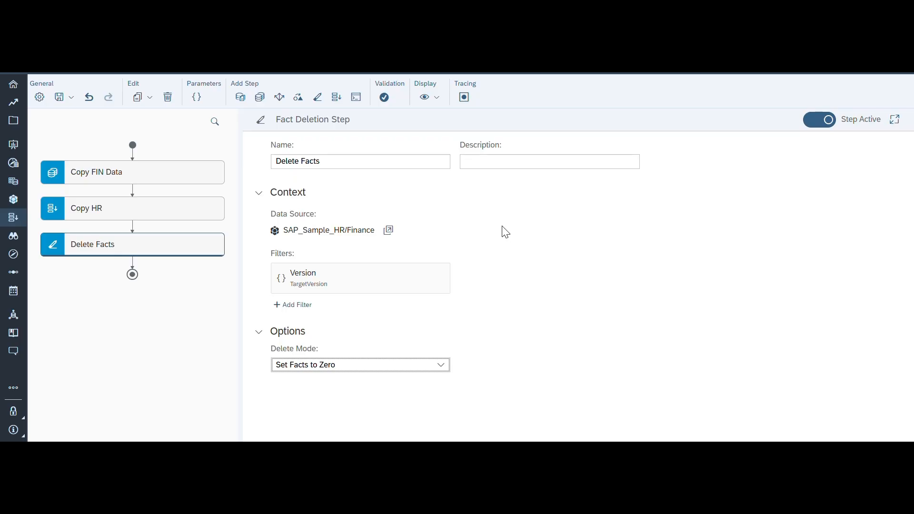
Add a Date filter to the Delete Facts step using the TargetYear parameter
left_click(303, 304)
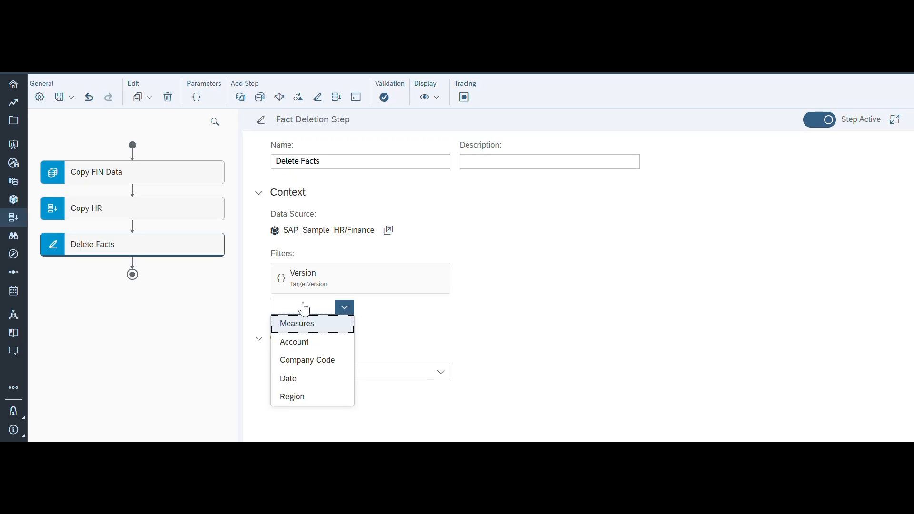
left_click(306, 379)
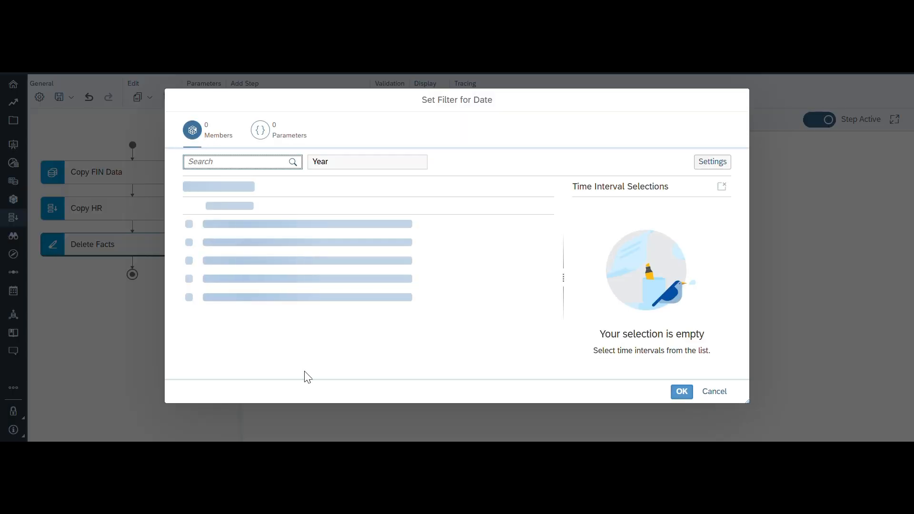
left_click(290, 137)
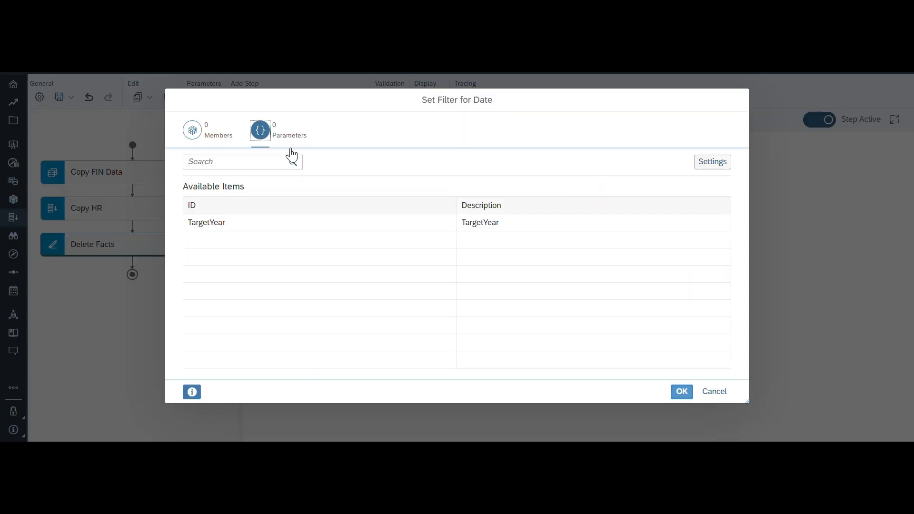
left_click(221, 226)
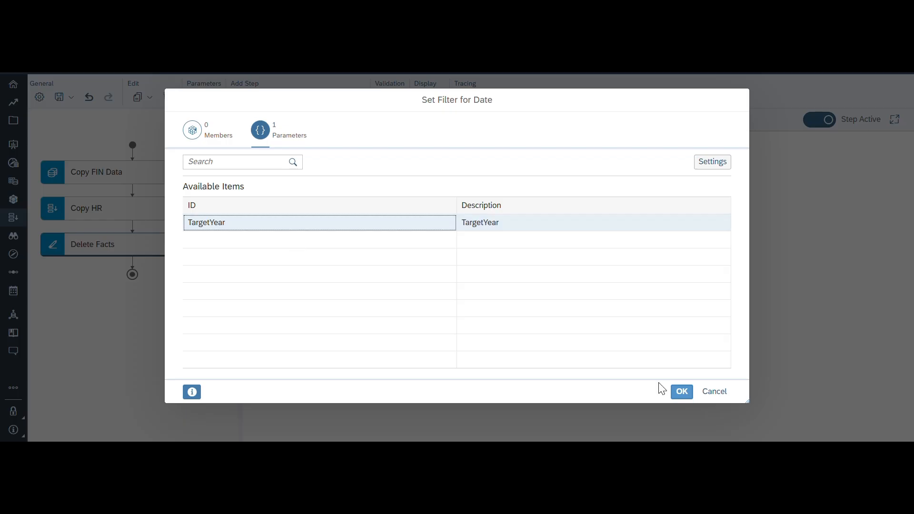
left_click(687, 393)
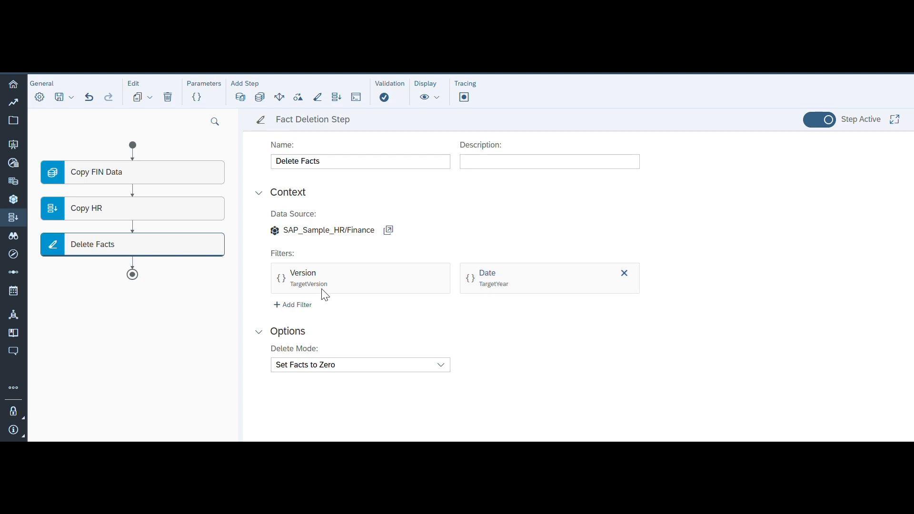
mouse_move(326, 292)
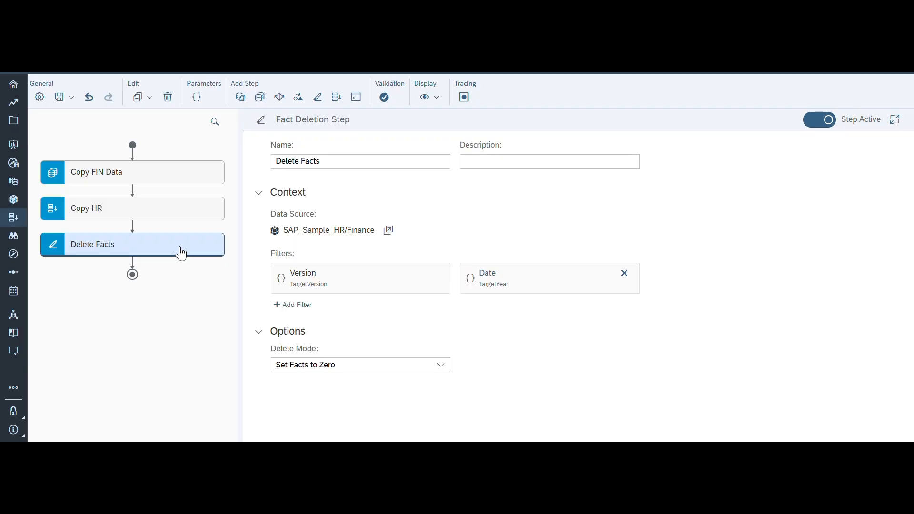
Save the data action and move the Delete Facts step ahead of Copy FIN Data
left_click(66, 97)
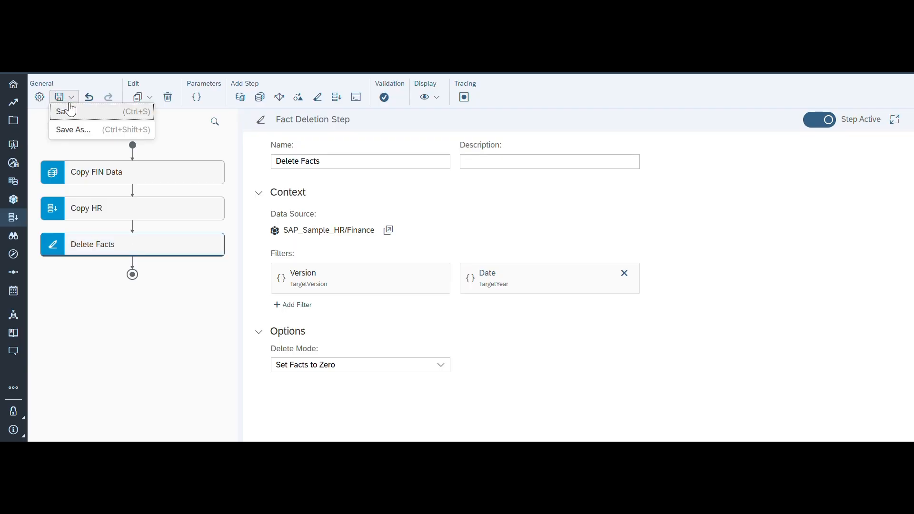
left_click(70, 112)
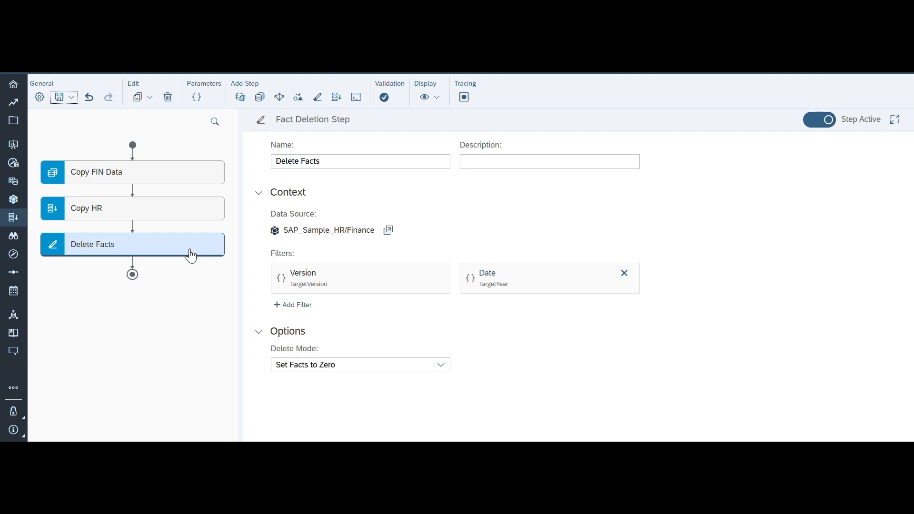
left_click_drag(190, 250, 187, 169)
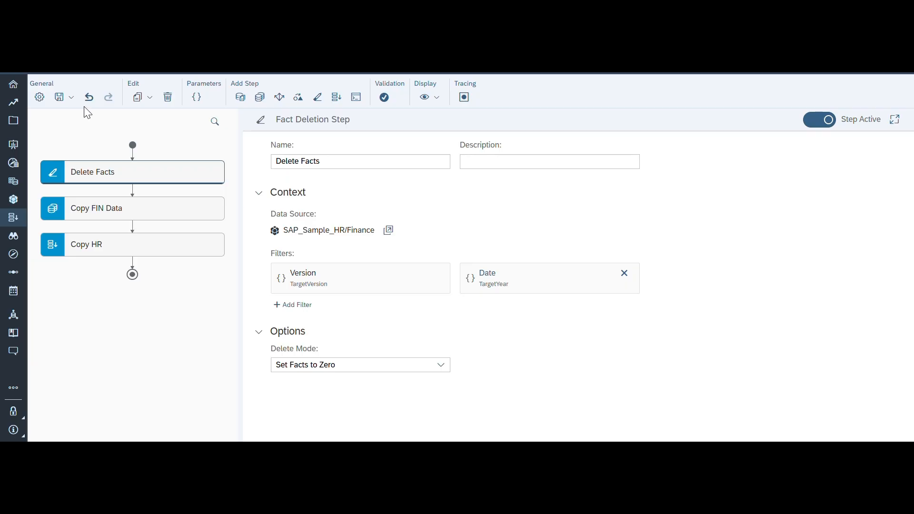
Save the data action and run Cross-Model Copy Step in the story on Forecast, with SourceYear 2025 and TargetYear 2027
left_click(69, 97)
left_click(67, 112)
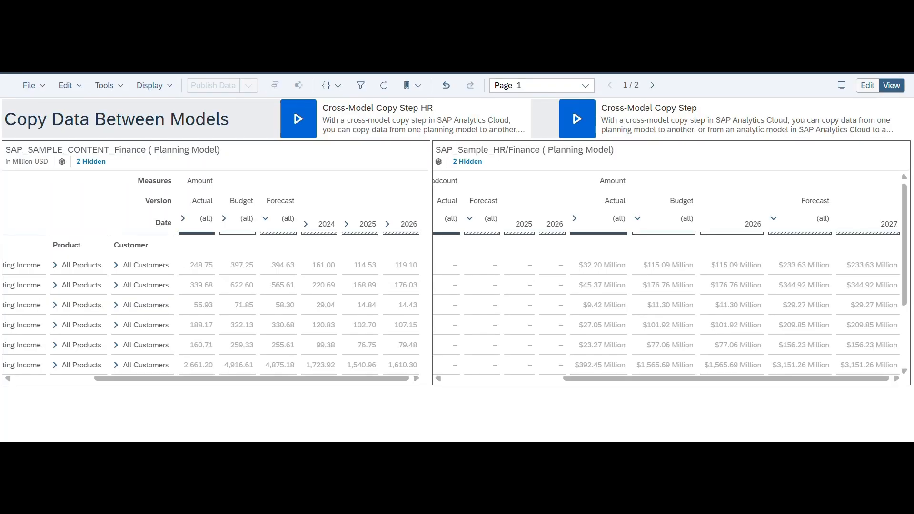
left_click(578, 127)
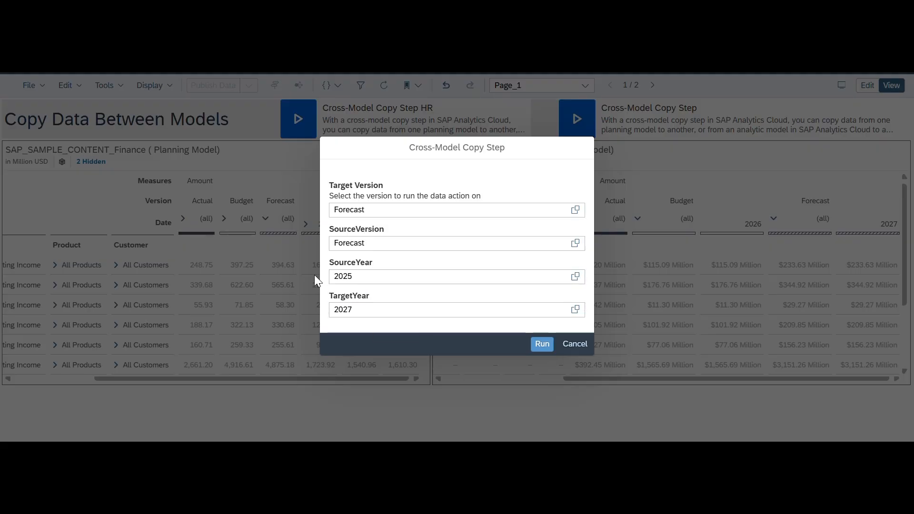
key("ctrl+shift+a")
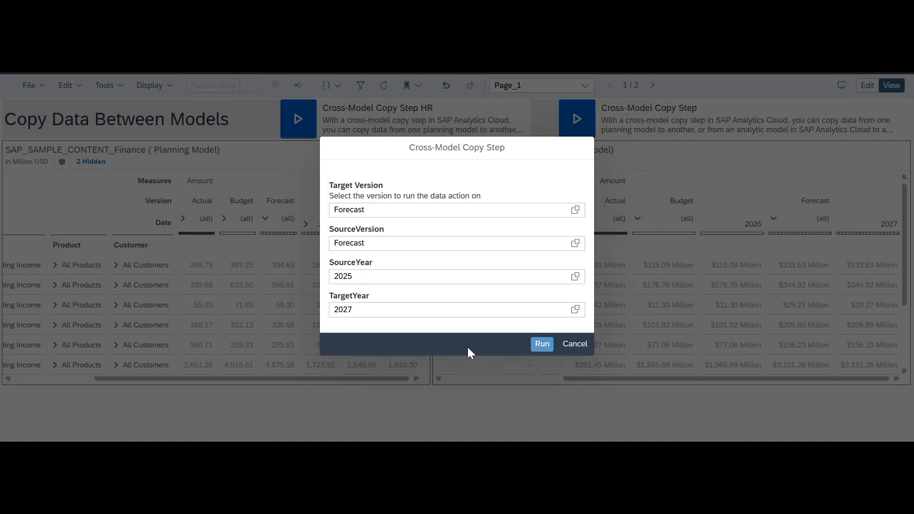
left_click(541, 344)
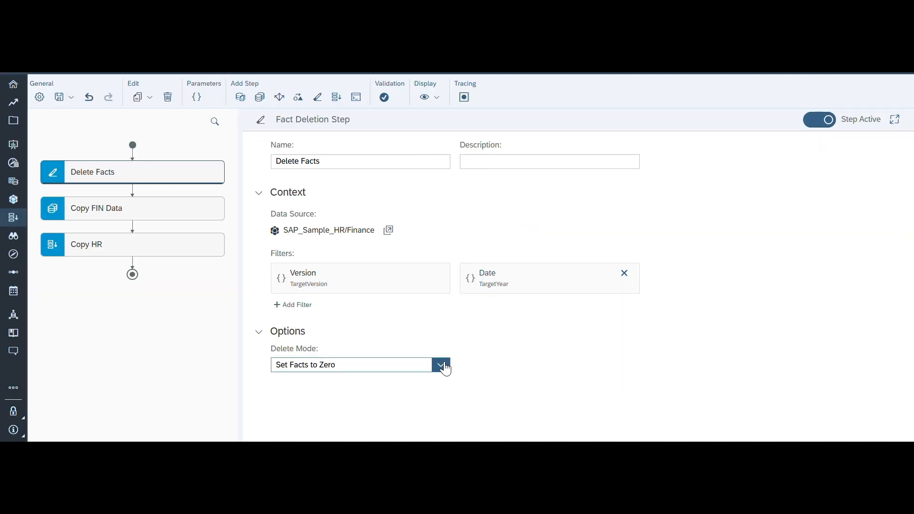
Set the Delete Facts step's delete mode to Delete Facts and save the data action
left_click(445, 368)
left_click(322, 383)
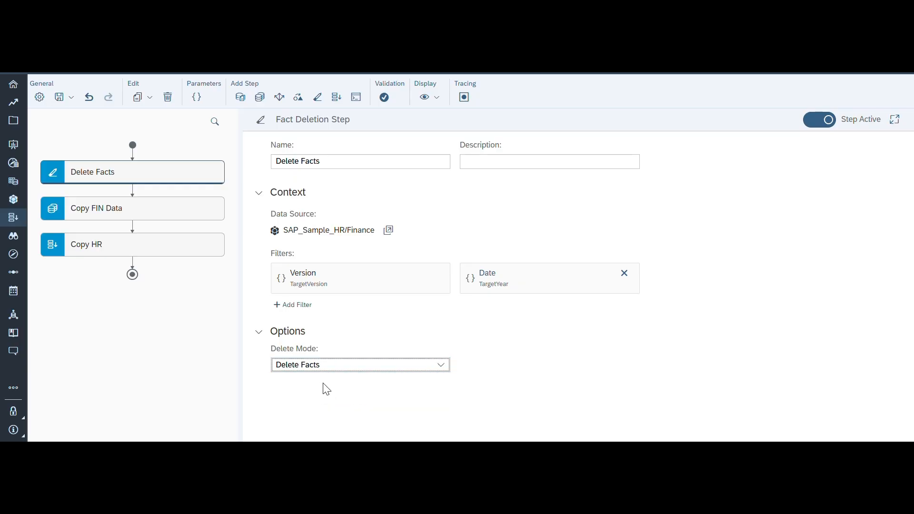
left_click(70, 99)
left_click(72, 113)
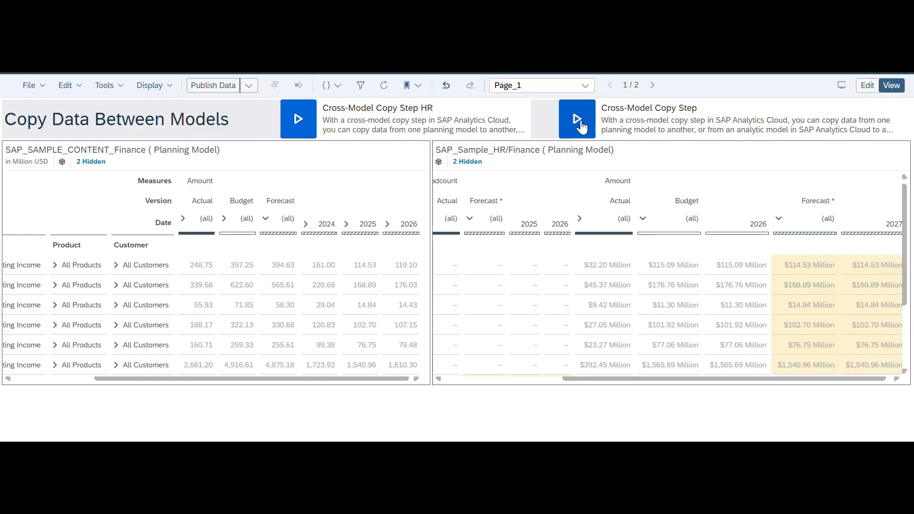
Rerun Cross-Model Copy Step in the story from Forecast 2025 to Forecast 2027 and publish the data changes
left_click(582, 127)
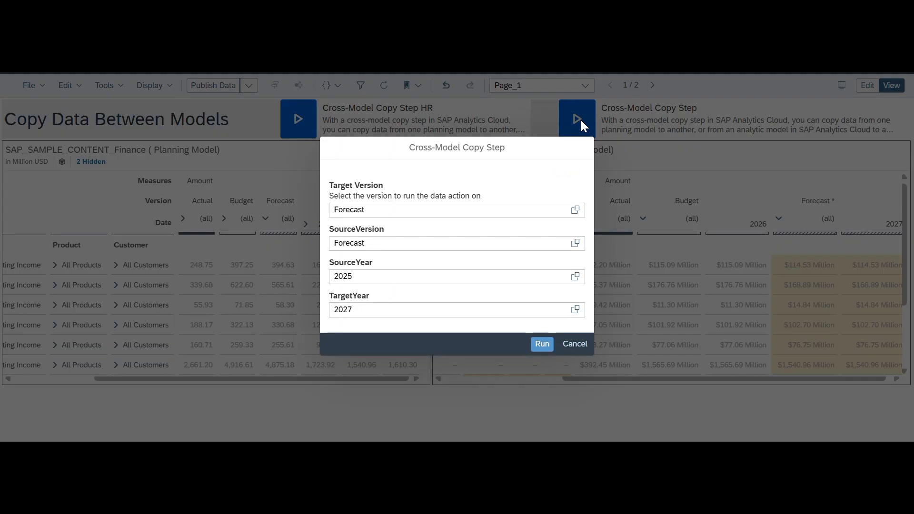
left_click(541, 344)
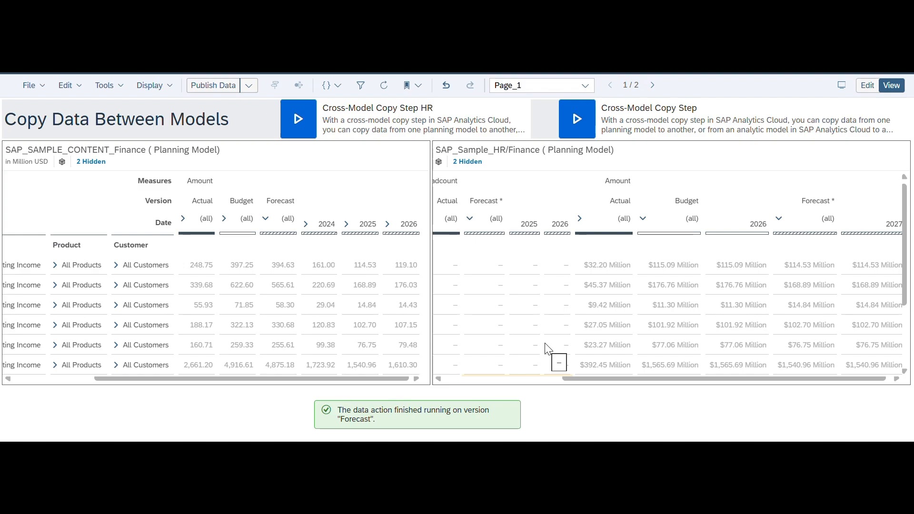
left_click(221, 86)
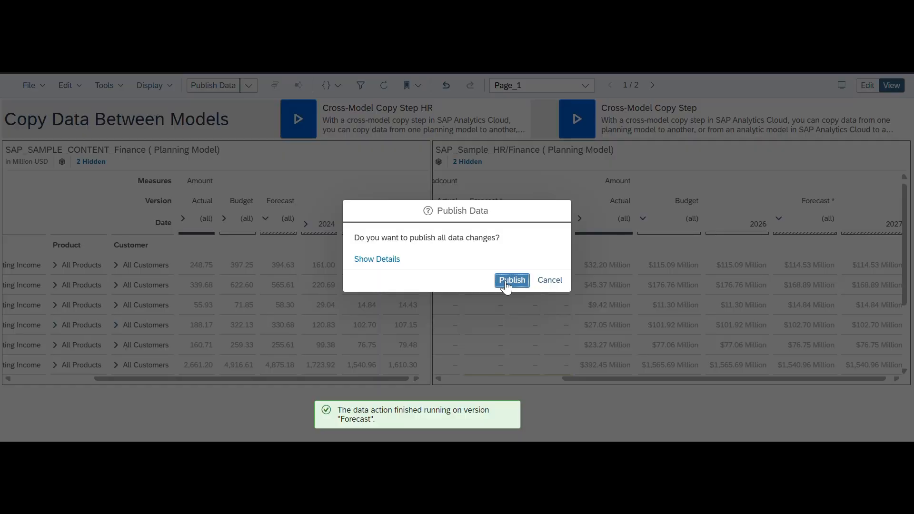
left_click(504, 281)
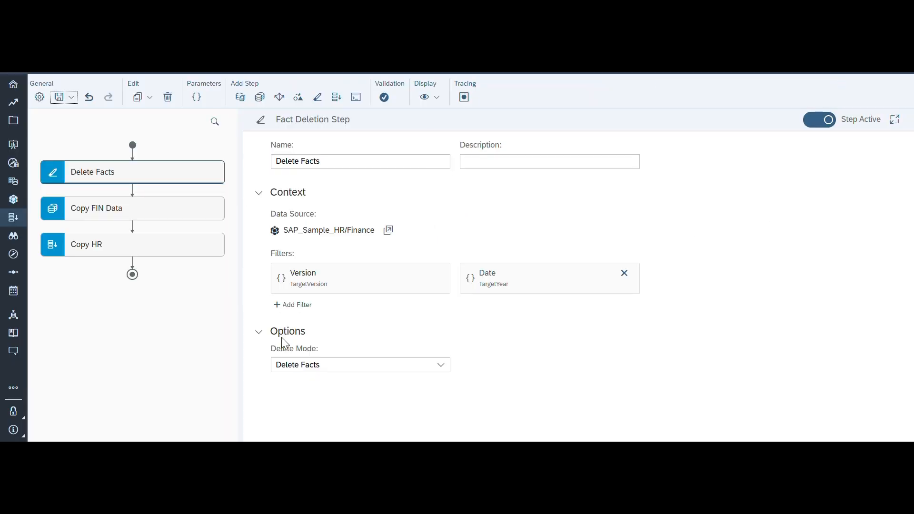
Review the delete mode options, and run the story's Cross-Model Copy Step on Forecast with SourceYear 2026 and TargetYear 2027
left_click(441, 367)
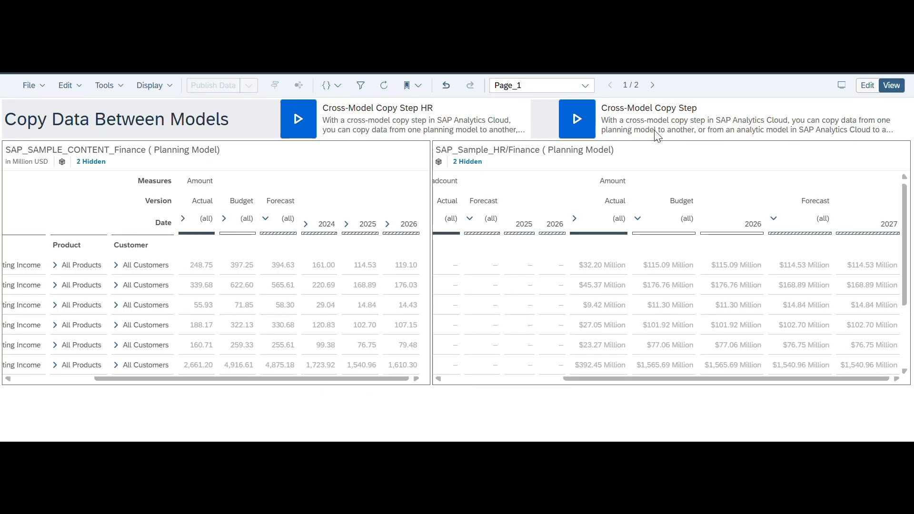
left_click(577, 120)
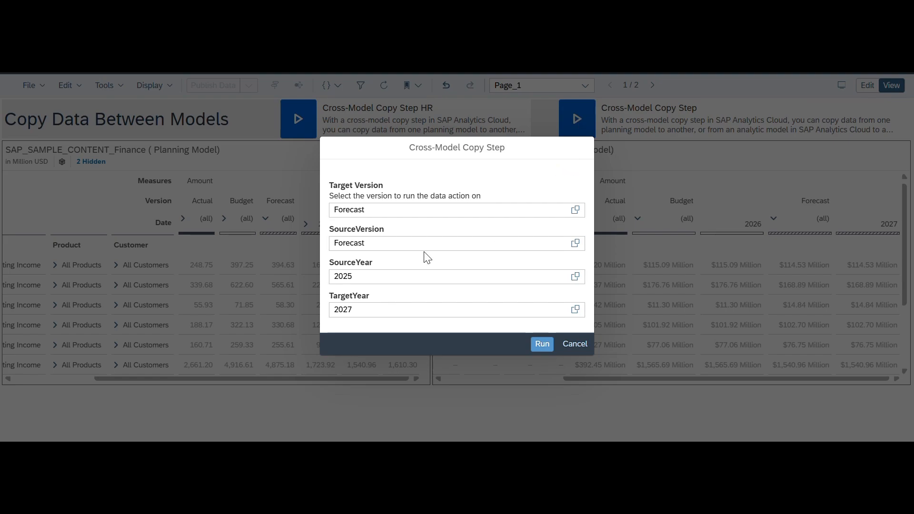
left_click(375, 278)
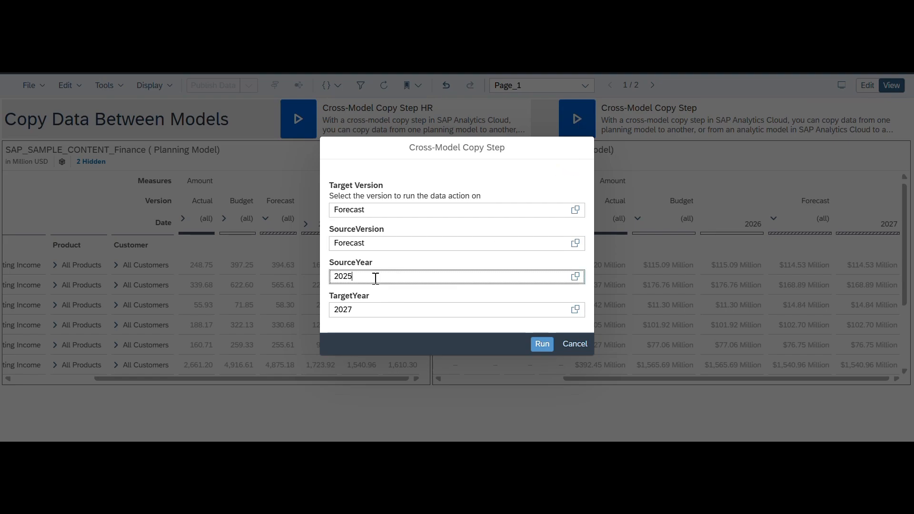
key("BackSpace")
type("6")
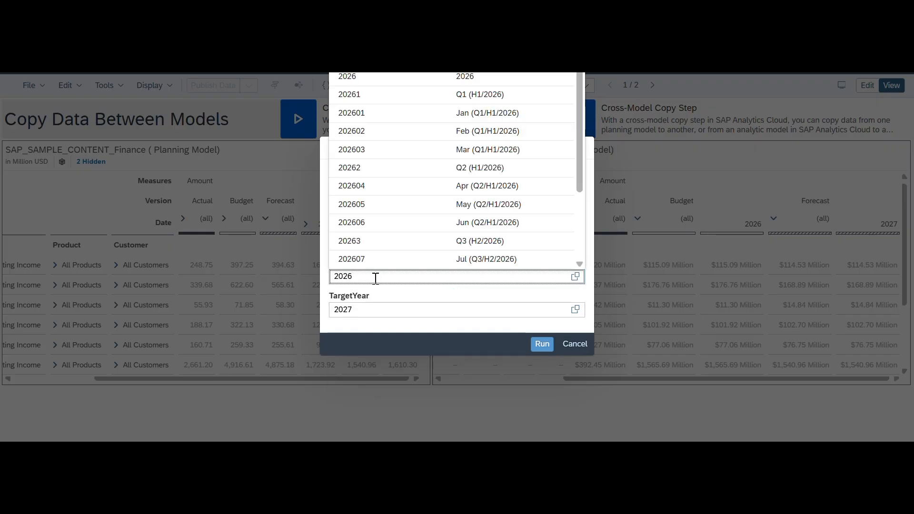
left_click(356, 82)
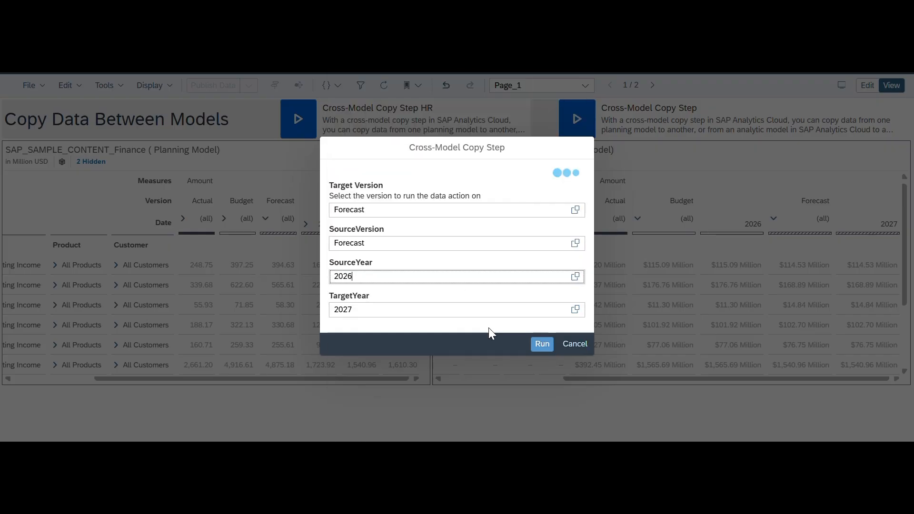
left_click(542, 344)
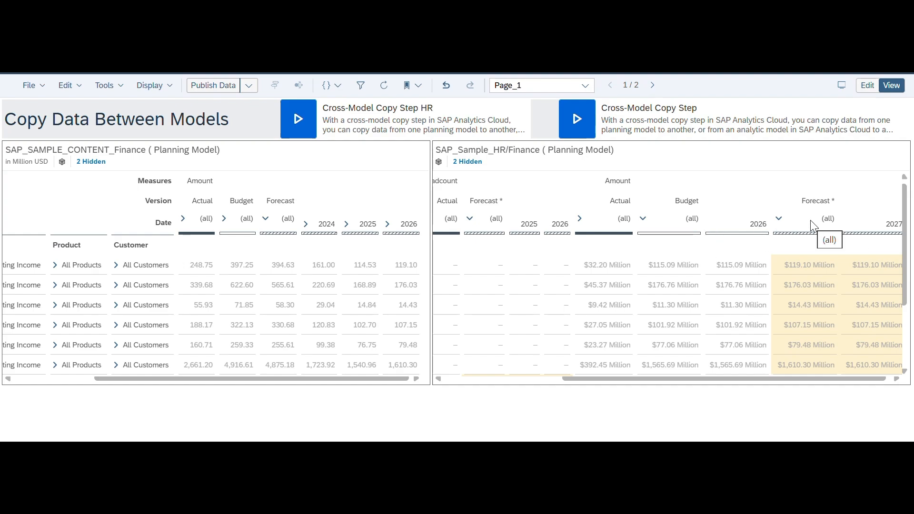
Expand the Actual dates under Amount in the SAP_Sample_HR/Finance table and run Cross-Model Copy Step with Target Version Actual and TargetYear 2026
left_click(579, 221)
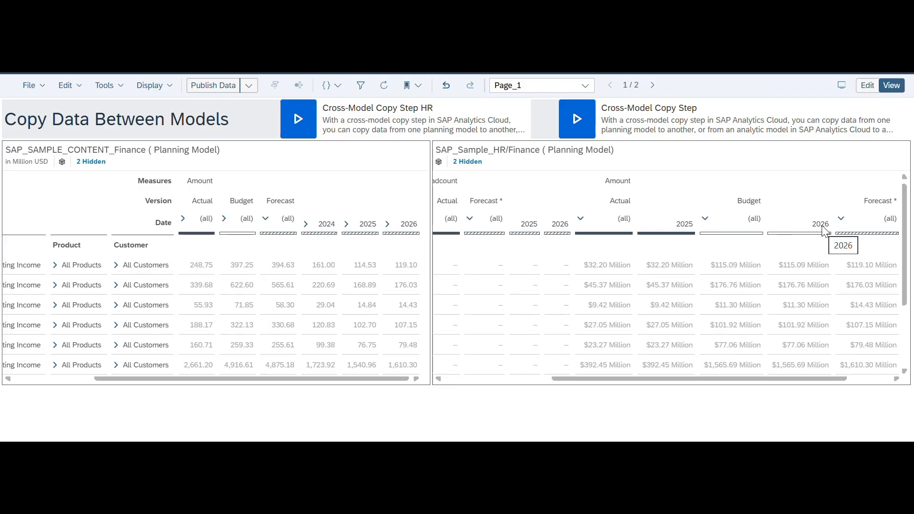
left_click(583, 125)
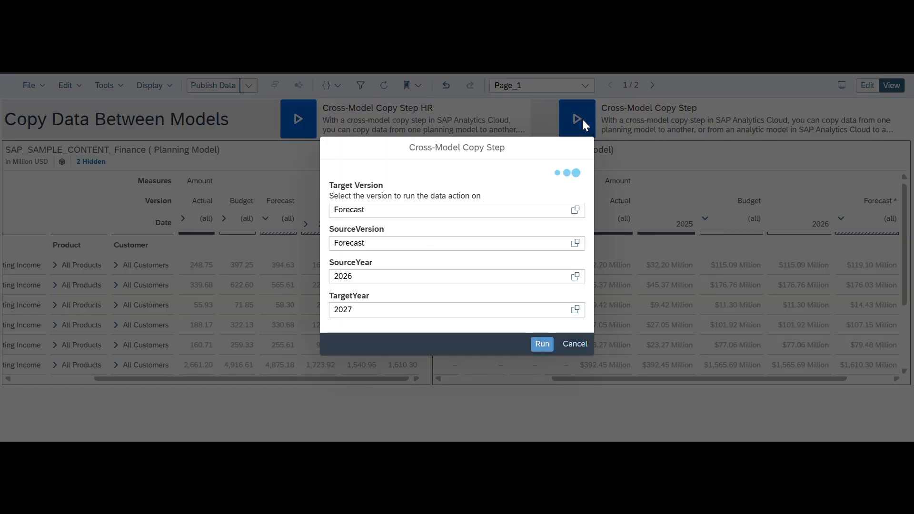
left_click(575, 312)
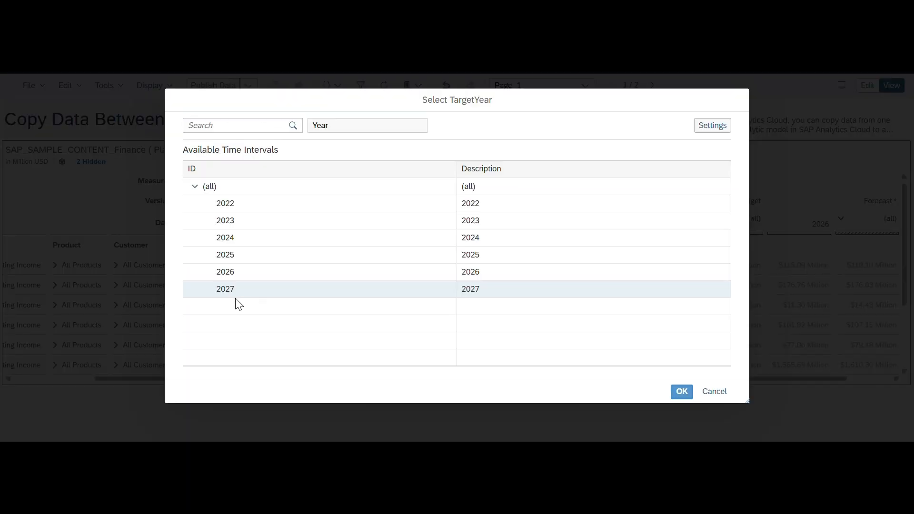
left_click(235, 279)
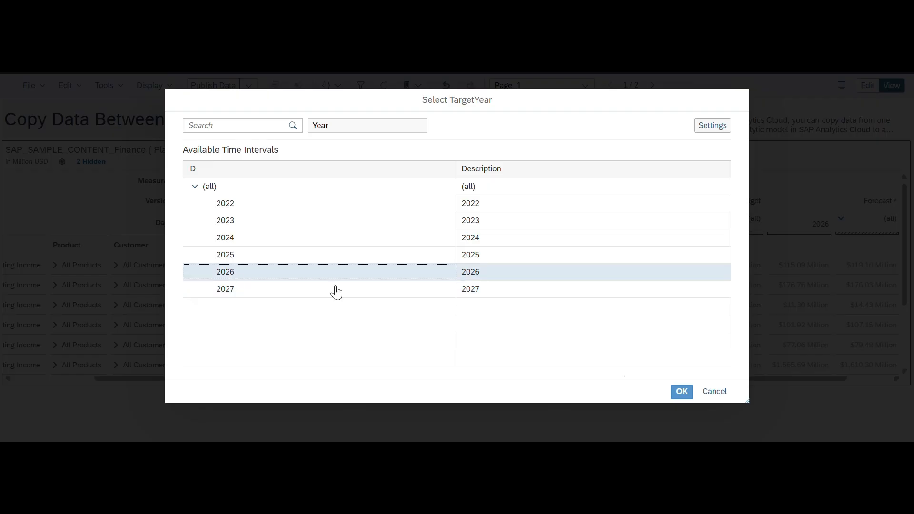
left_click(682, 392)
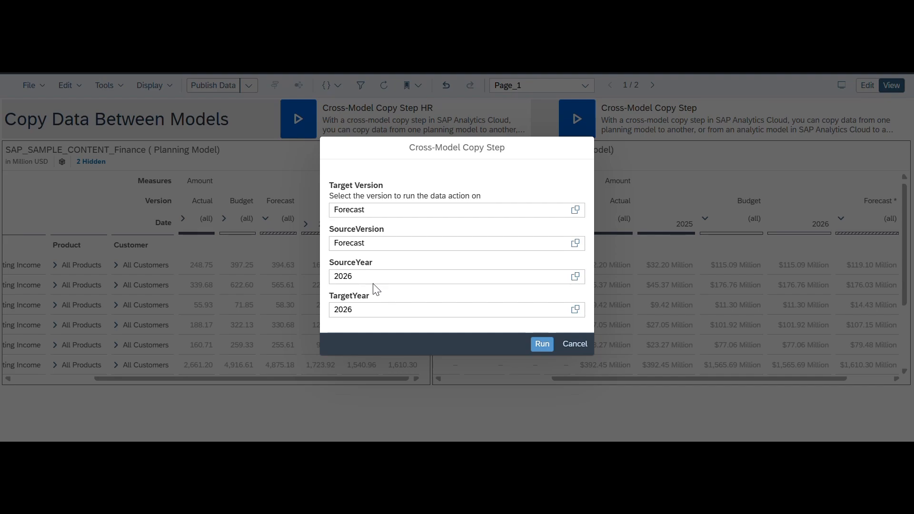
left_click(575, 211)
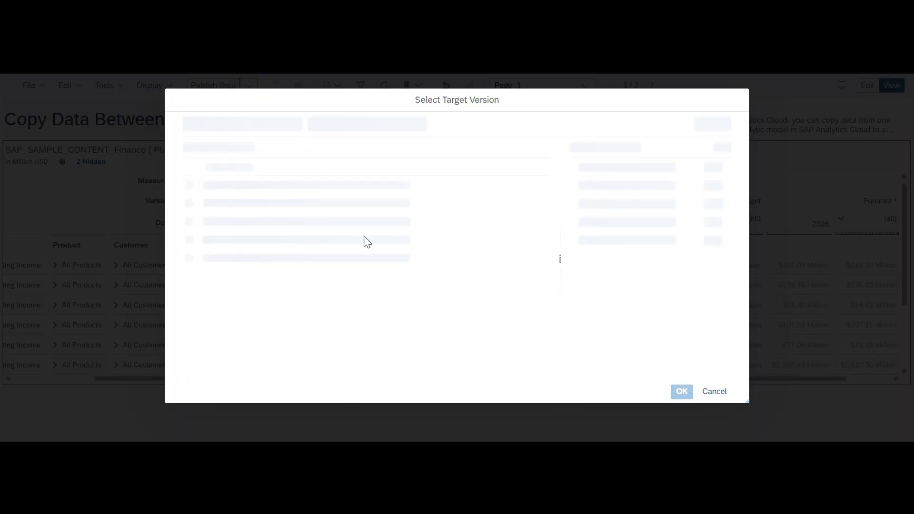
left_click(229, 187)
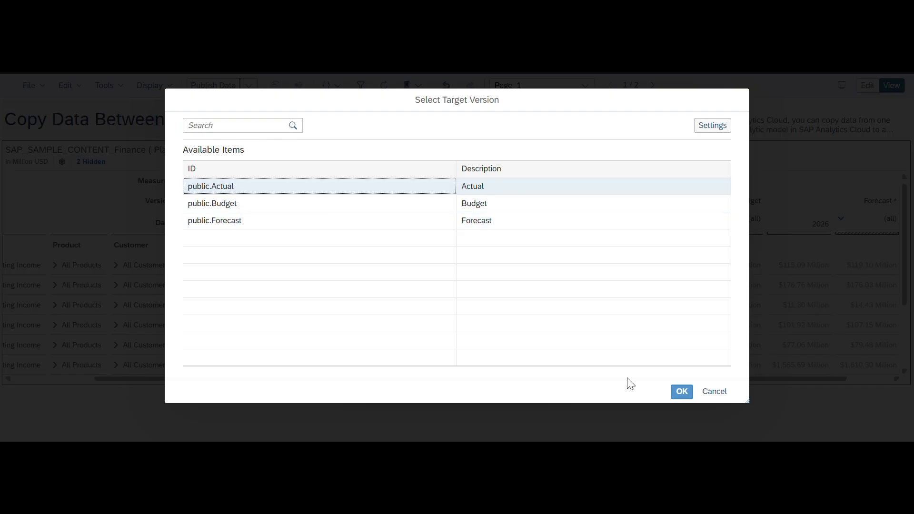
left_click(681, 393)
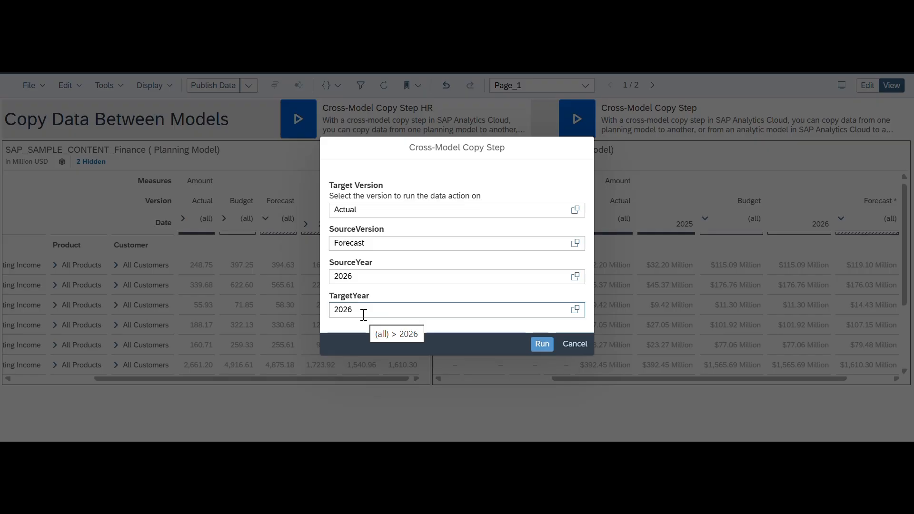
left_click(541, 345)
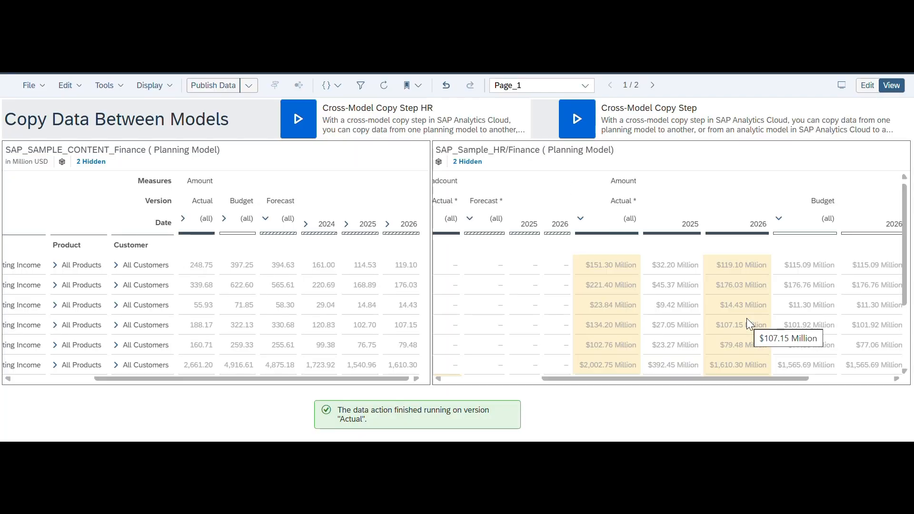
Compare the Actual, Budget and Forecast amounts in the SAP_Sample_HR/Finance table and check the Cross-Model Copy Step's run parameters without running it
scroll(747, 320, "right", 5)
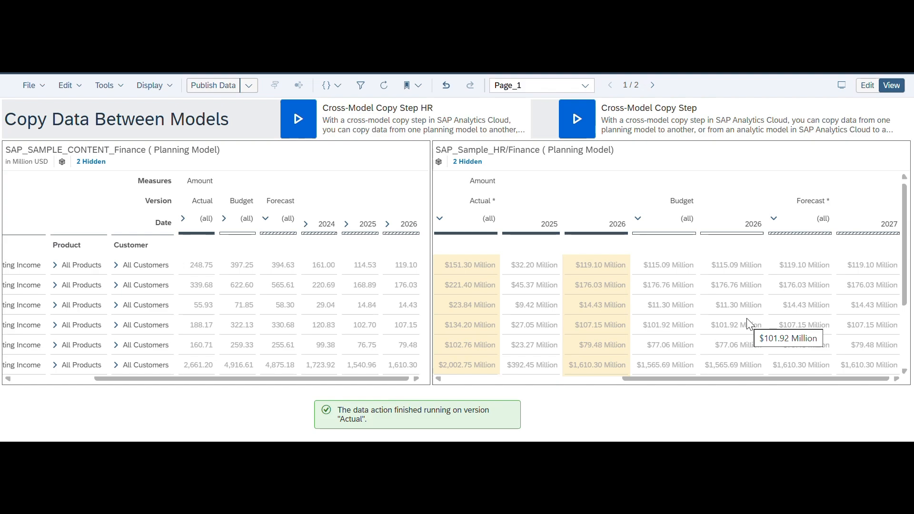
scroll(585, 262, "left", 3)
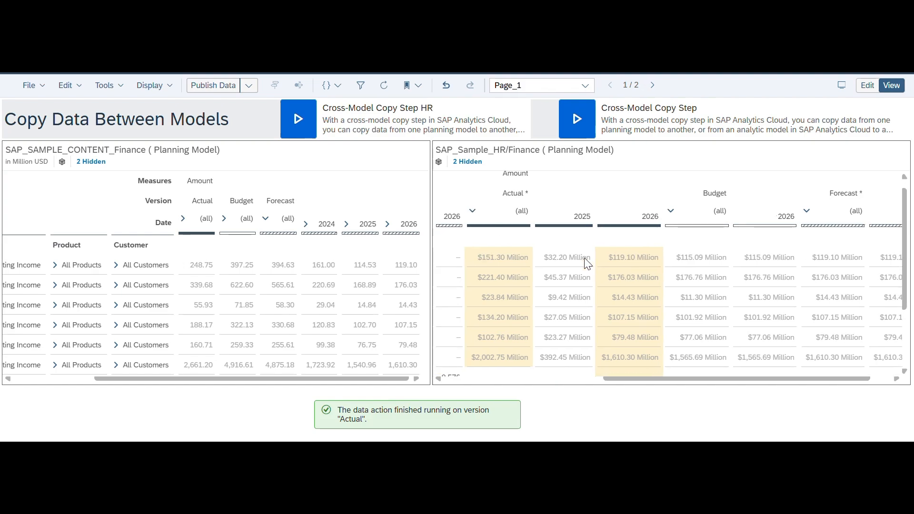
scroll(585, 261, "left", 1)
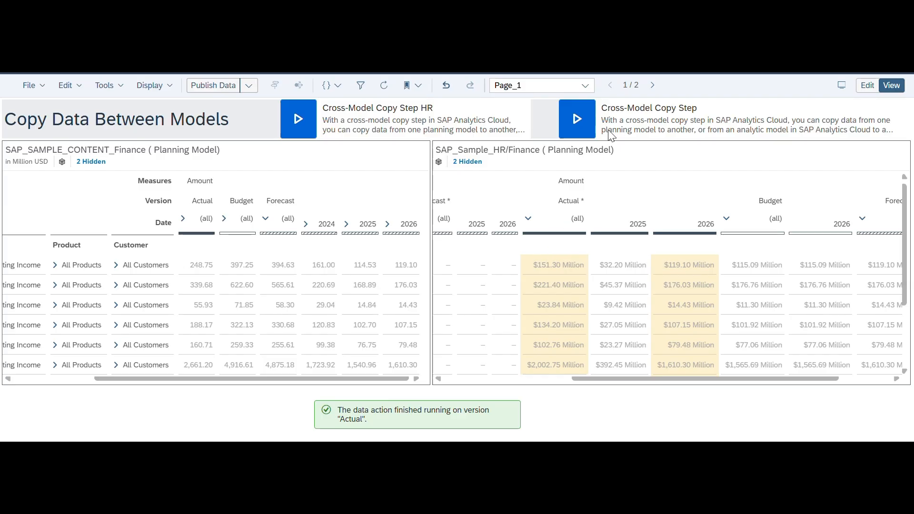
left_click(581, 119)
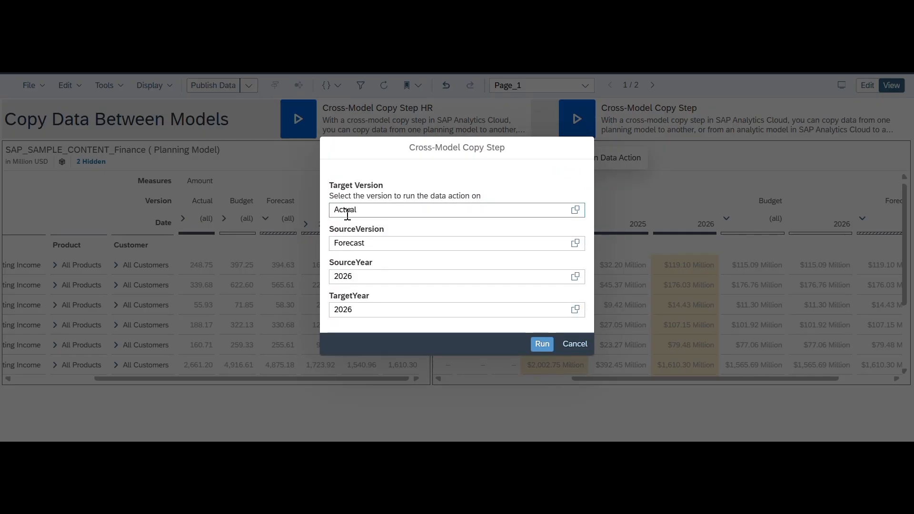
left_click(580, 346)
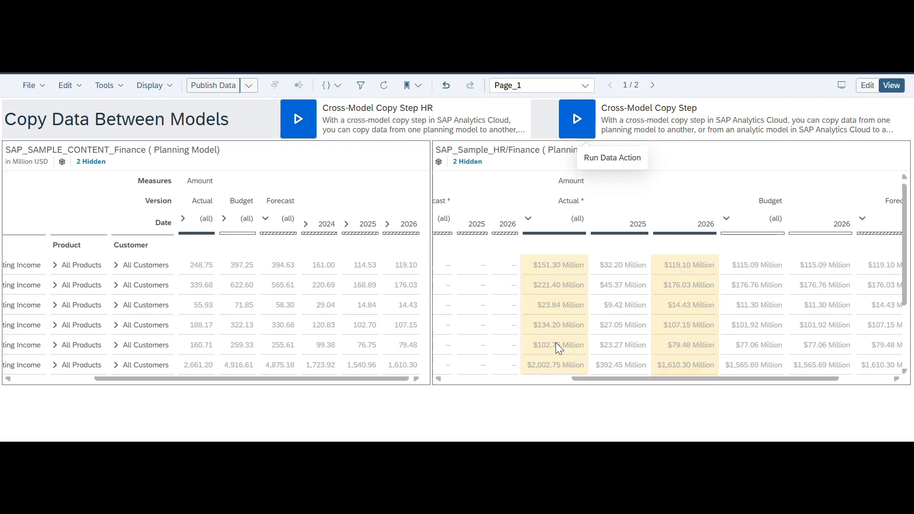